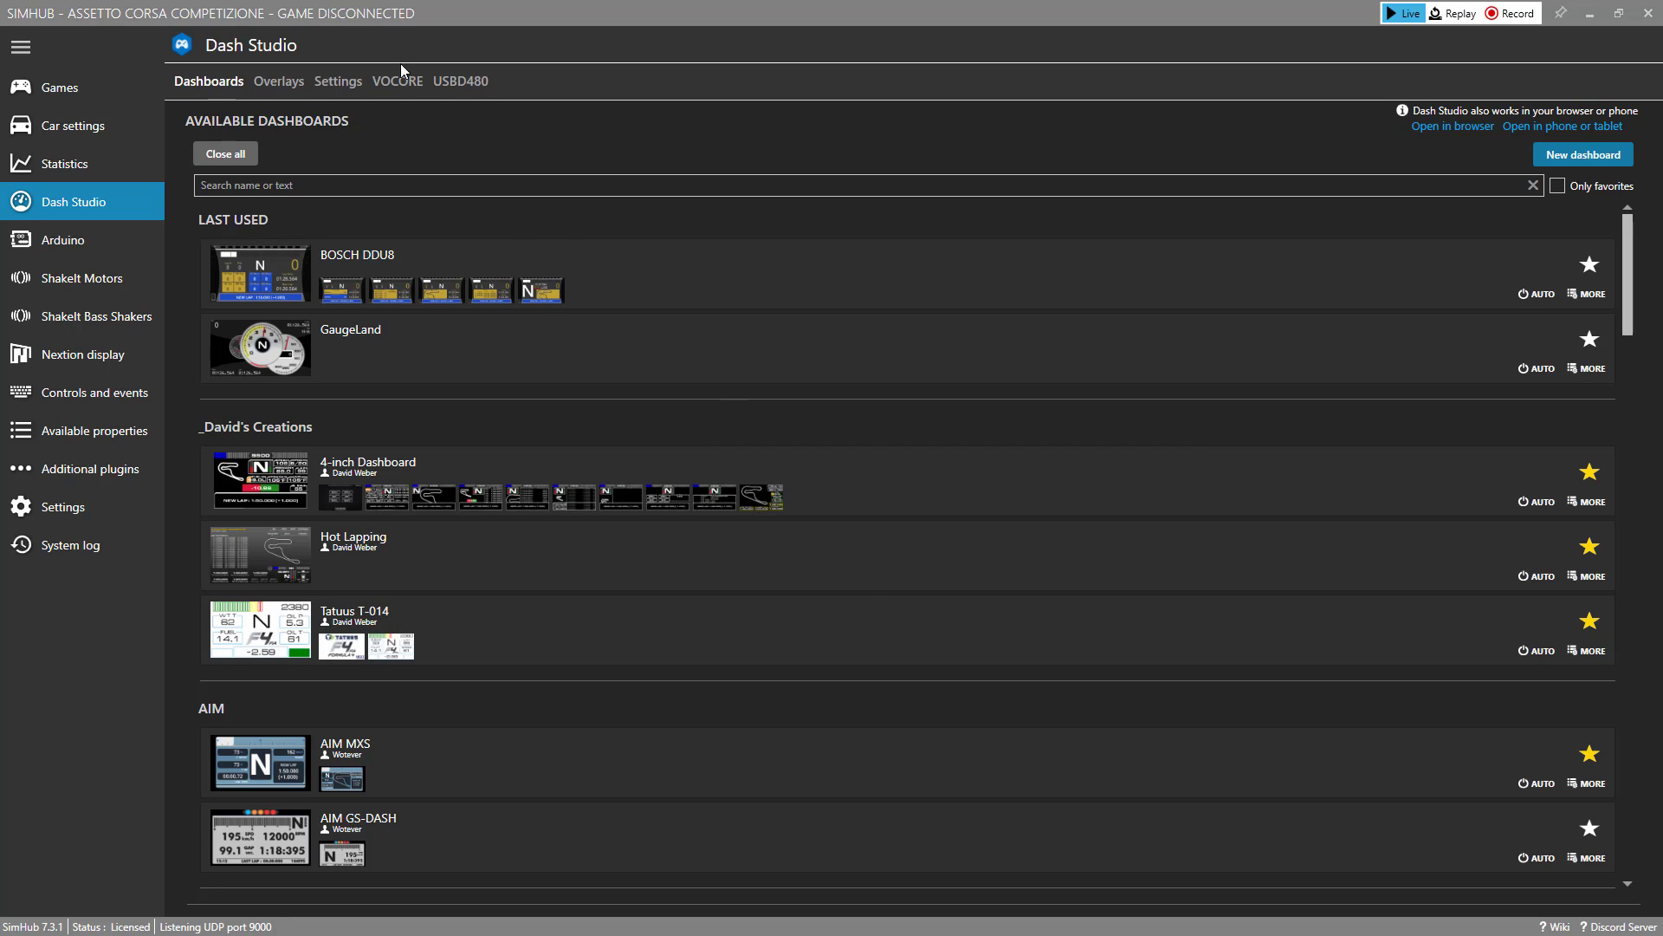
# Bring up the New dashboard naming prompt showing the default name 'New dashboard'
pyautogui.moveTo(257, 351)
# Create a dashboard named 'My Tutorial Dashboard' and open it in the editor
pyautogui.click(1597, 157)
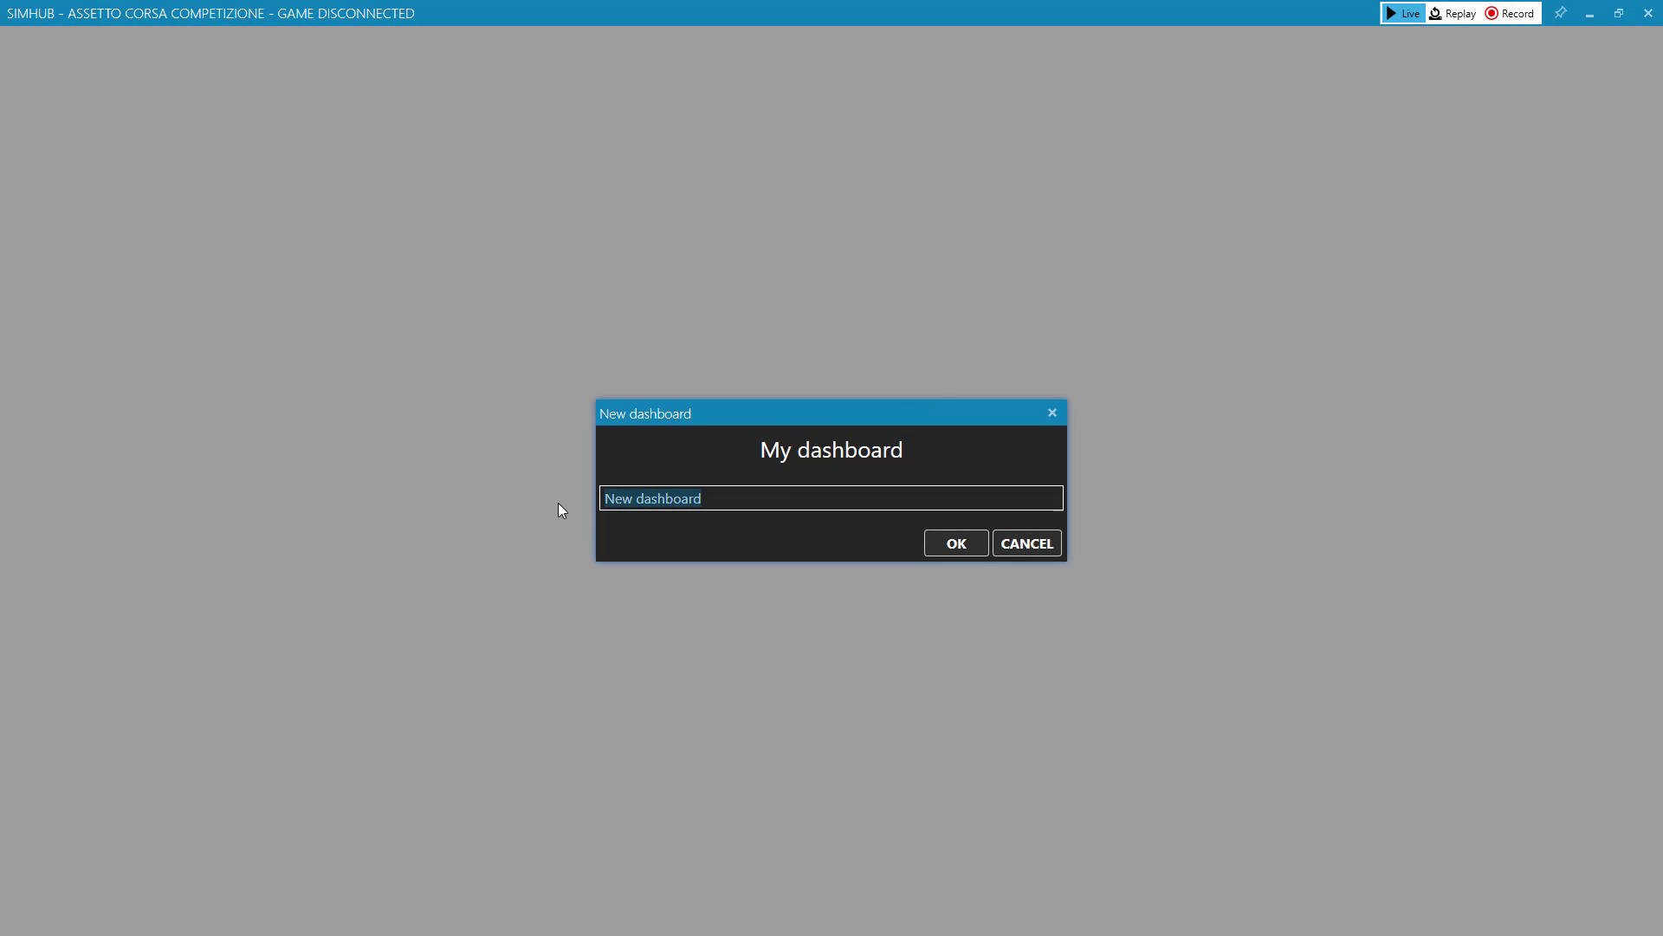
pyautogui.write('My Tutoria')
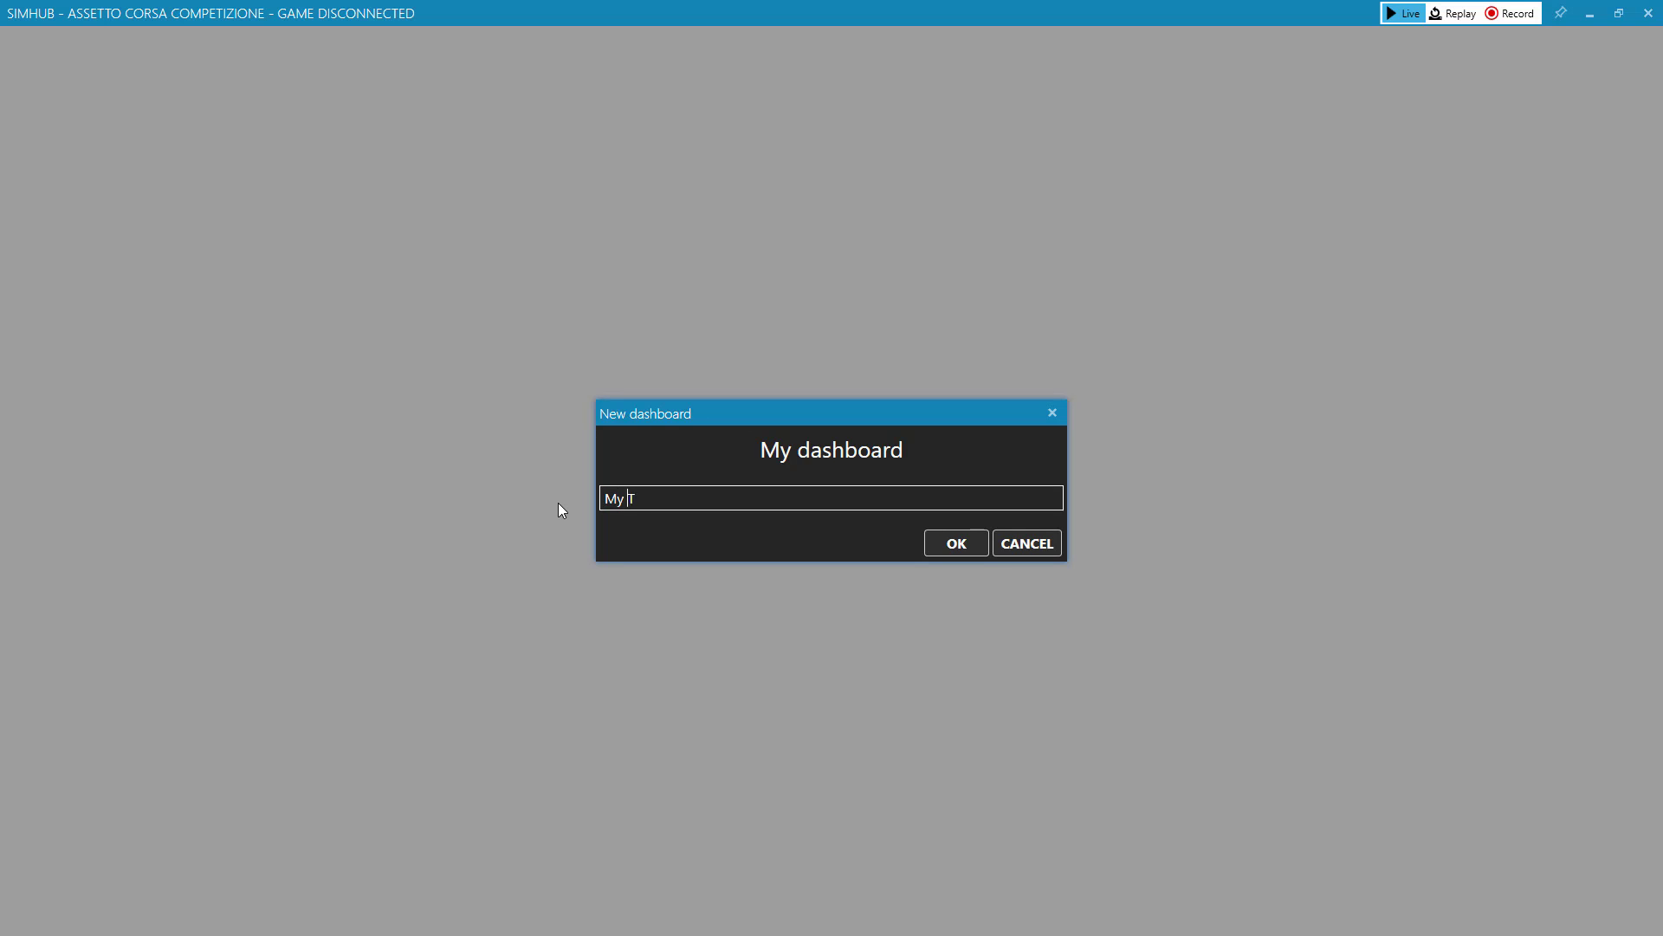
pyautogui.write('l Dashboard')
pyautogui.click(957, 543)
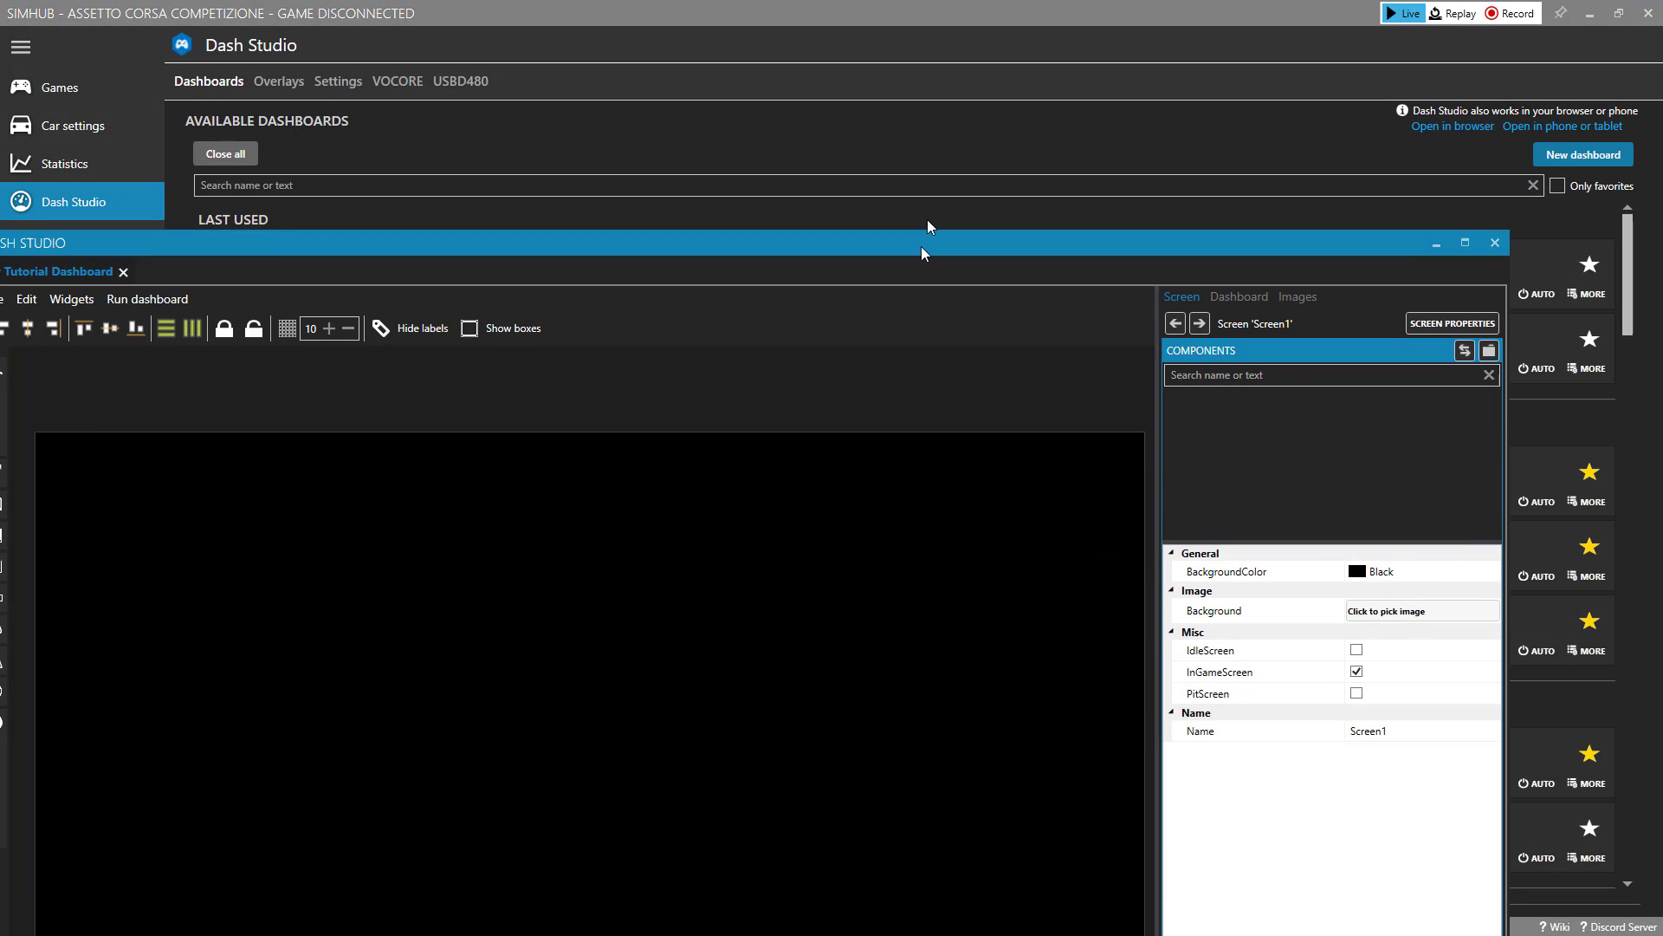
pyautogui.moveTo(927, 220); pyautogui.dragTo(1011, 13)
# Maximize the editor, try the zoom slider, fit and 100% canvas sizes, then restore the window
pyautogui.click(1553, 16)
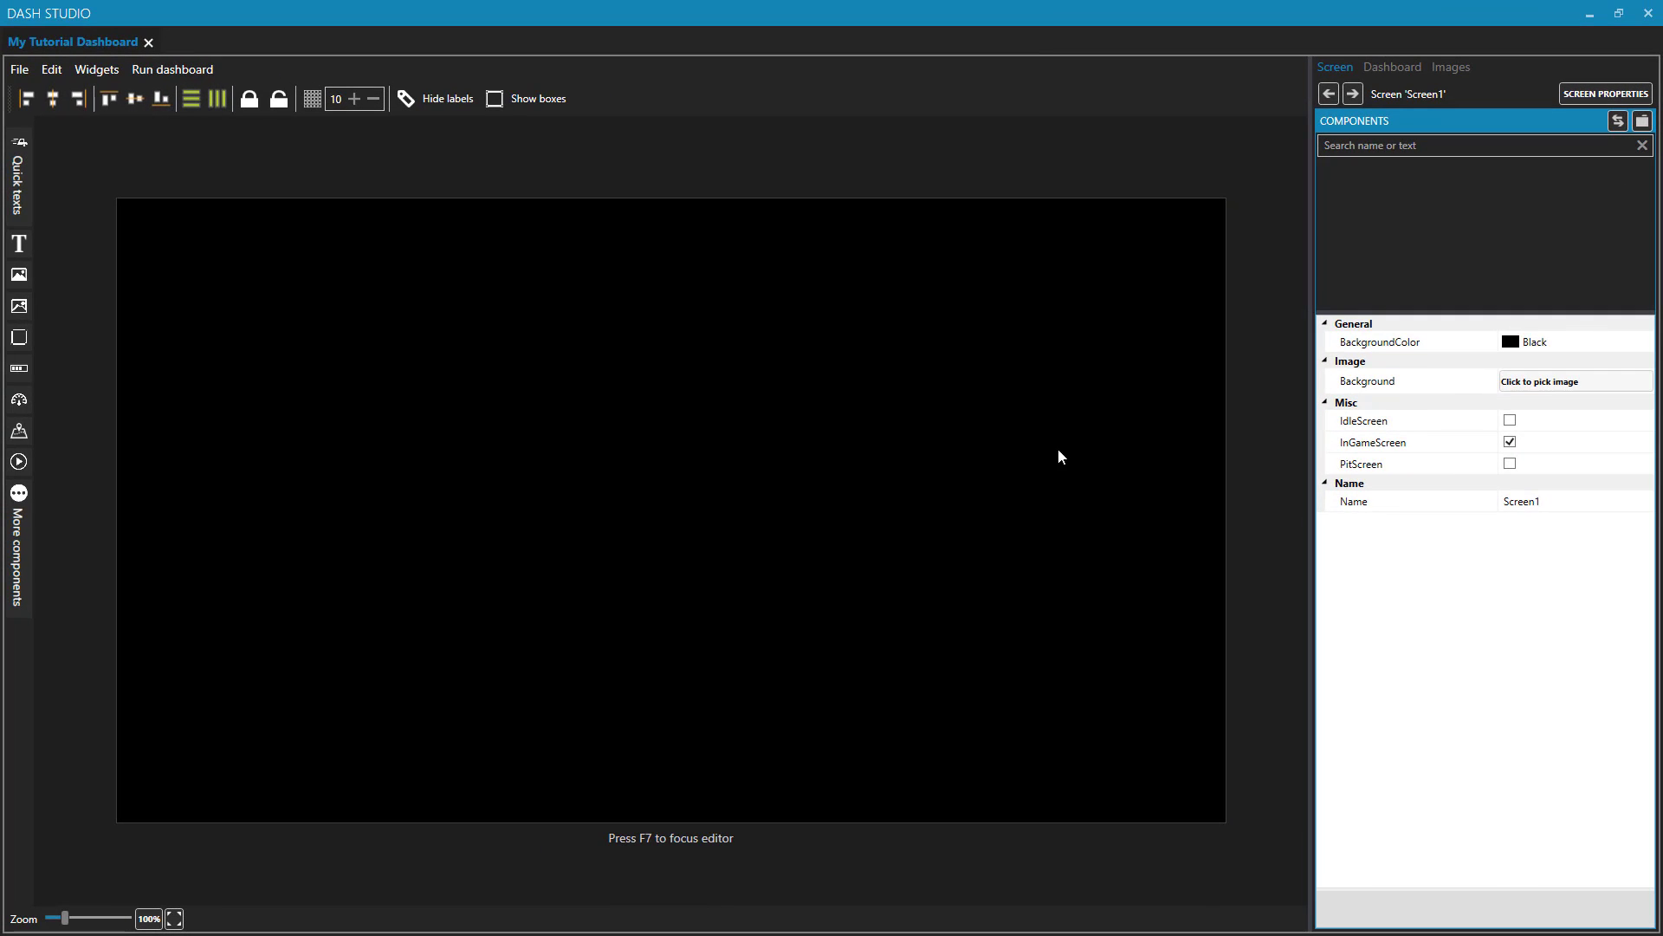
pyautogui.moveTo(65, 918); pyautogui.dragTo(44, 924)
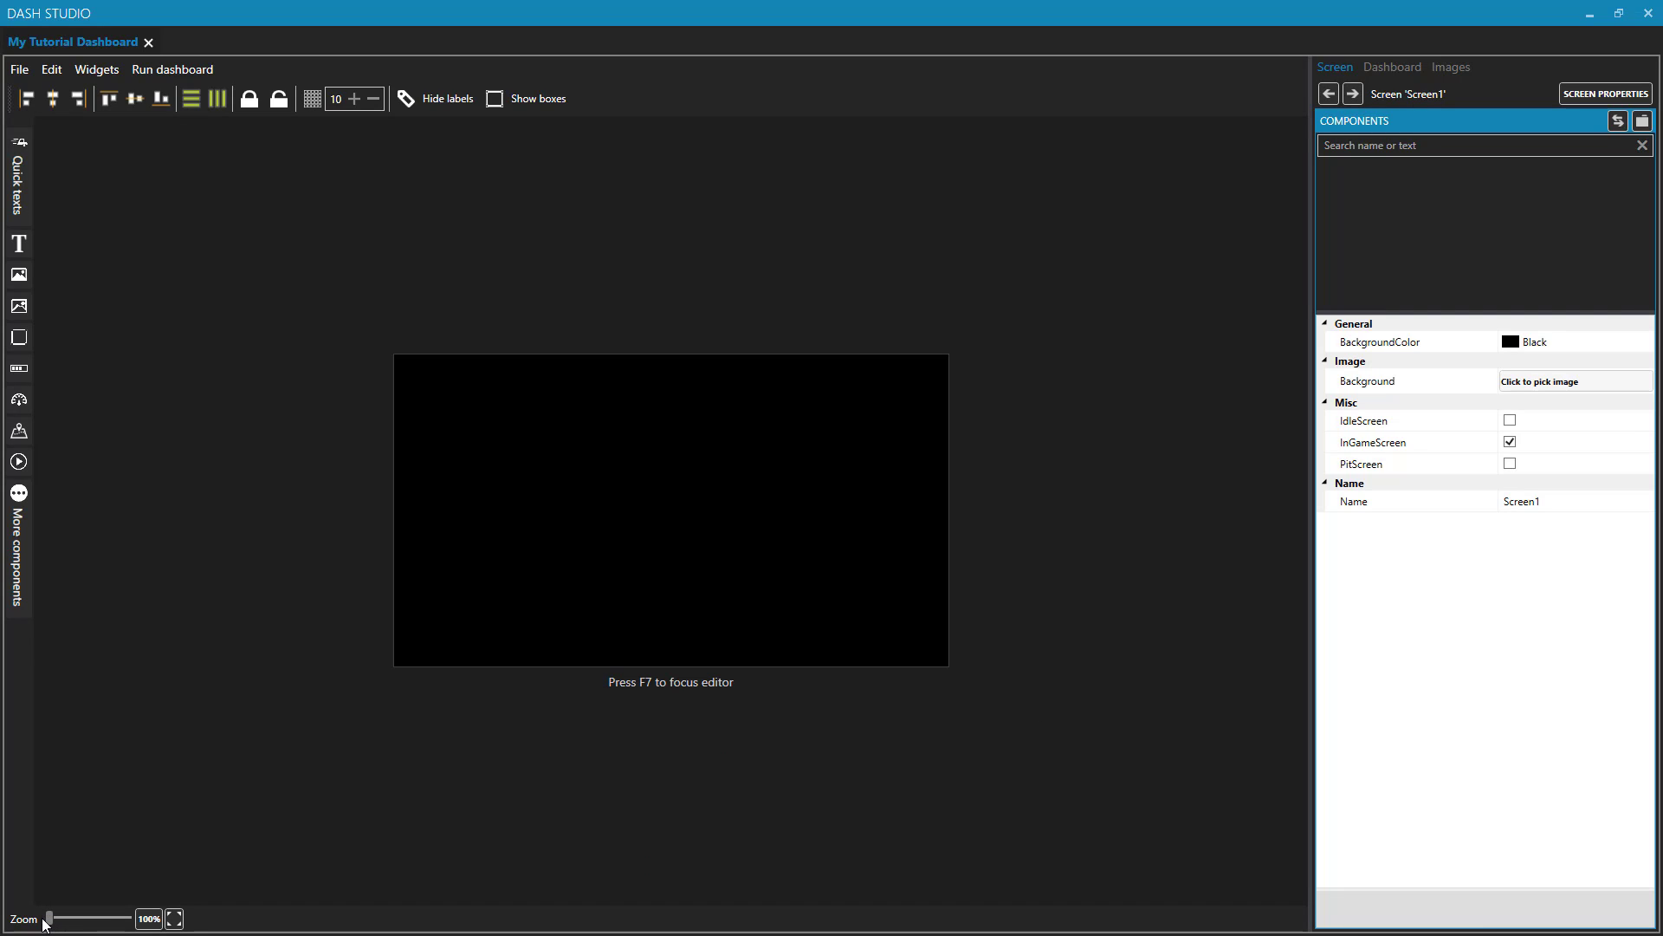
pyautogui.click(174, 920)
pyautogui.click(146, 921)
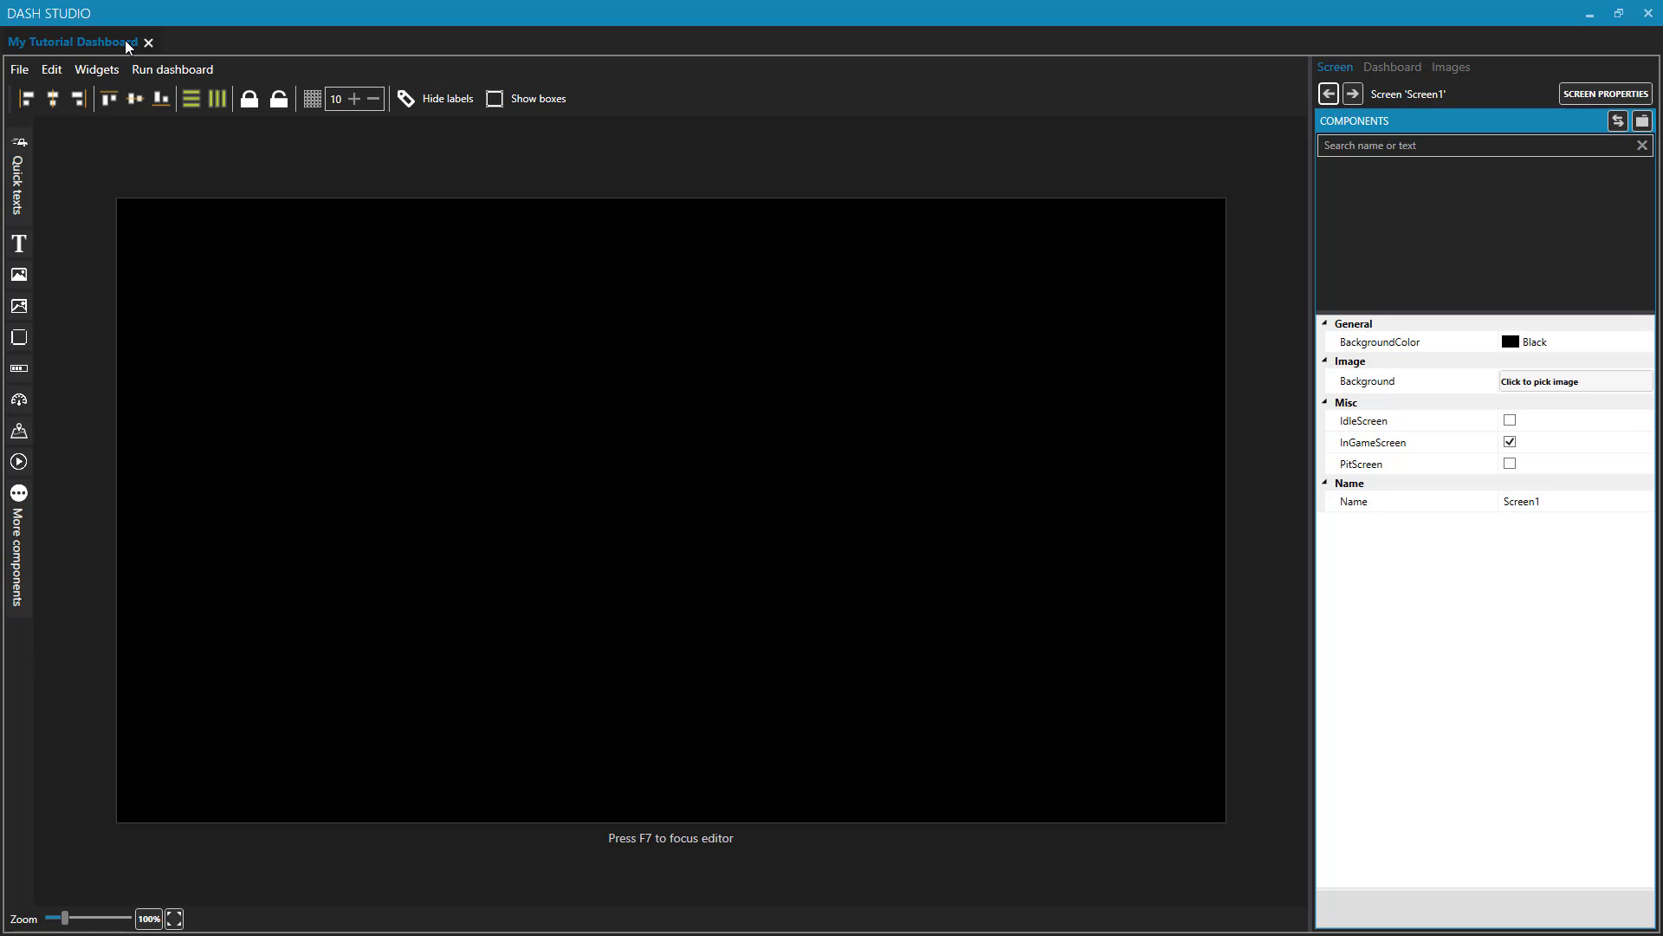
pyautogui.moveTo(272, 18); pyautogui.dragTo(386, 398)
# Open the BOSCH DDU8 dashboard for editing in a maximized editor window
pyautogui.click(1591, 295)
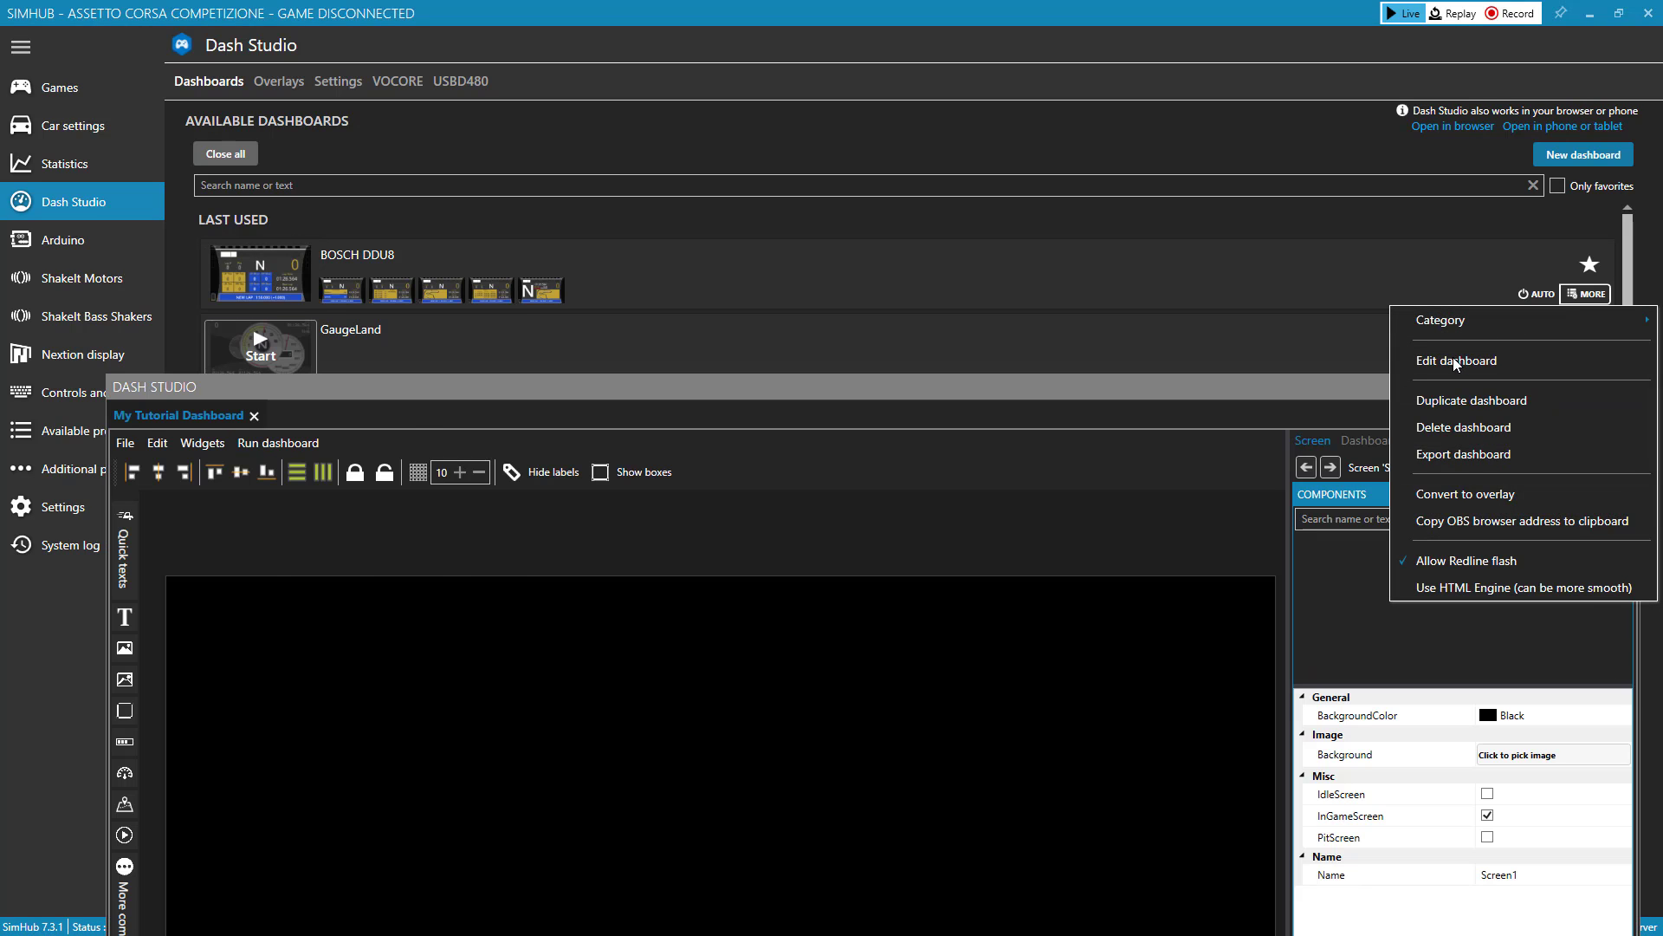
pyautogui.click(1462, 363)
pyautogui.moveTo(1222, 386); pyautogui.dragTo(1163, 44)
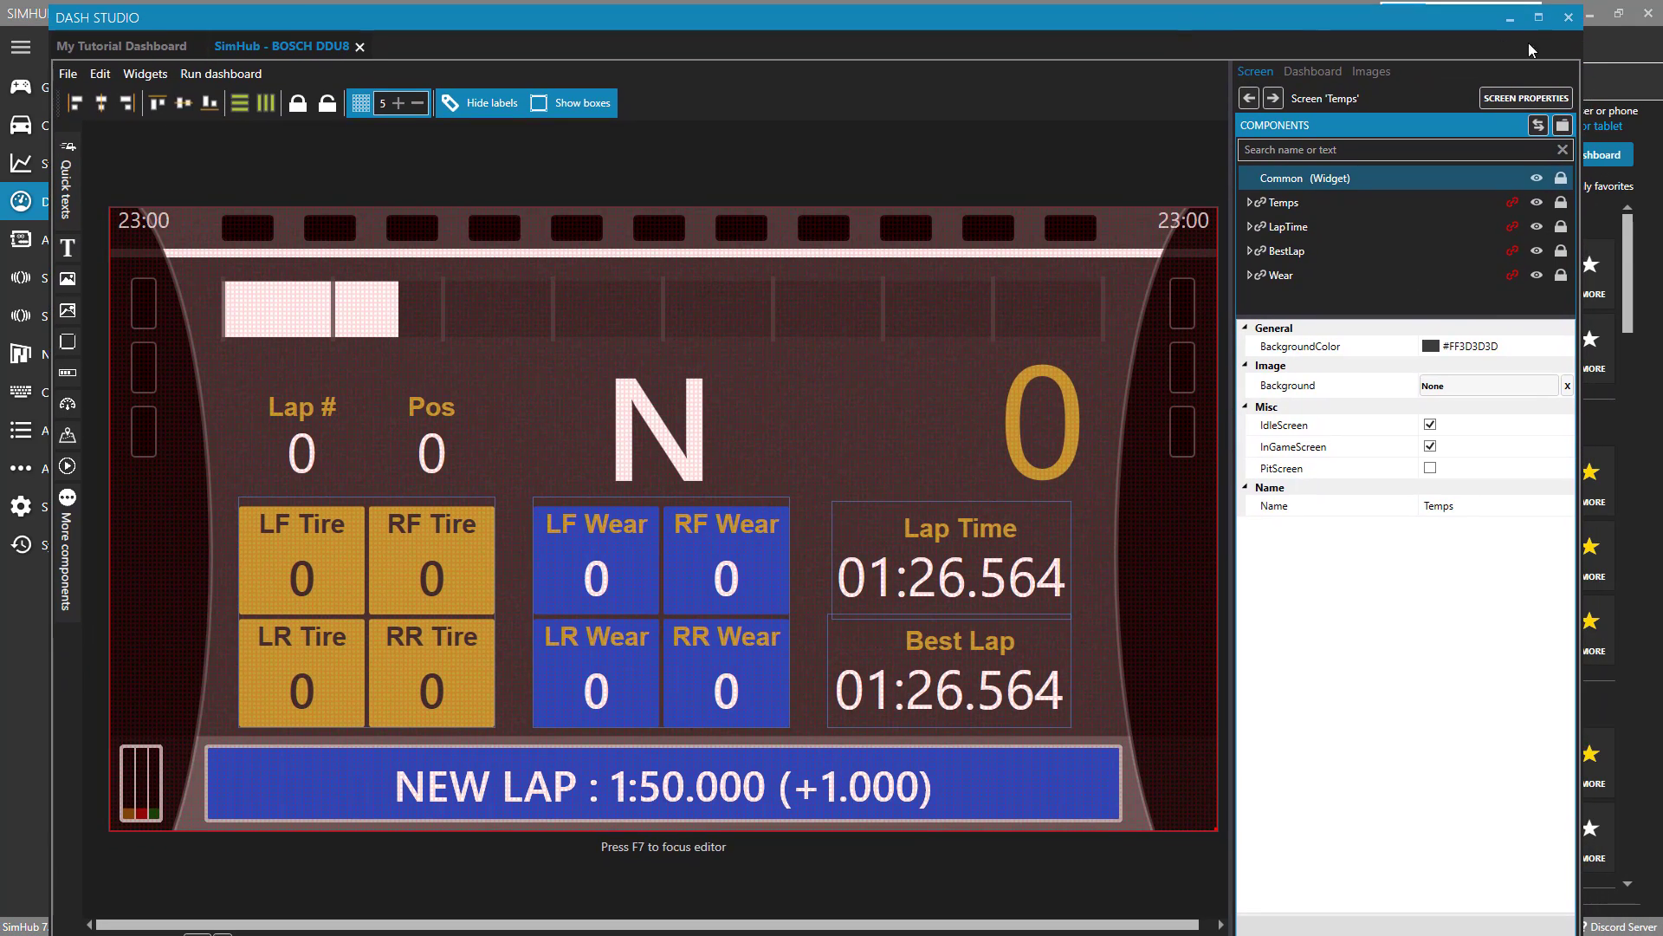
pyautogui.click(1541, 44)
# Compare BOSCH DDU8 with My Tutorial Dashboard across tabs, then close BOSCH DDU8
pyautogui.click(101, 43)
pyautogui.click(221, 43)
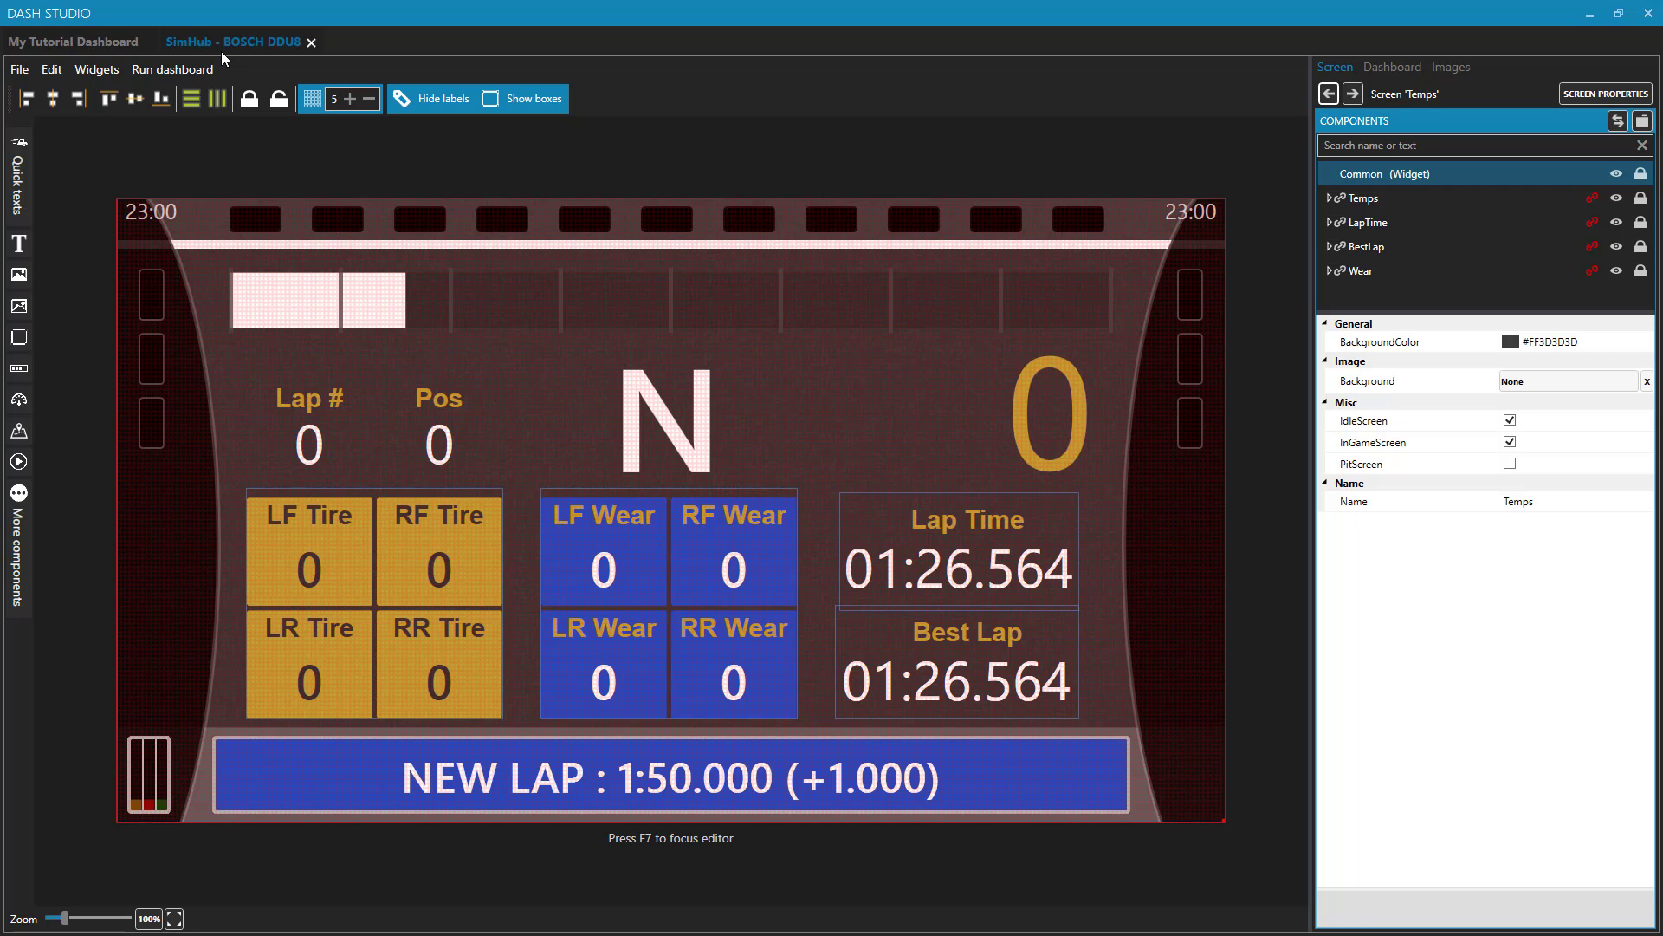
pyautogui.click(80, 43)
pyautogui.click(193, 40)
pyautogui.click(92, 45)
pyautogui.click(251, 42)
pyautogui.click(311, 43)
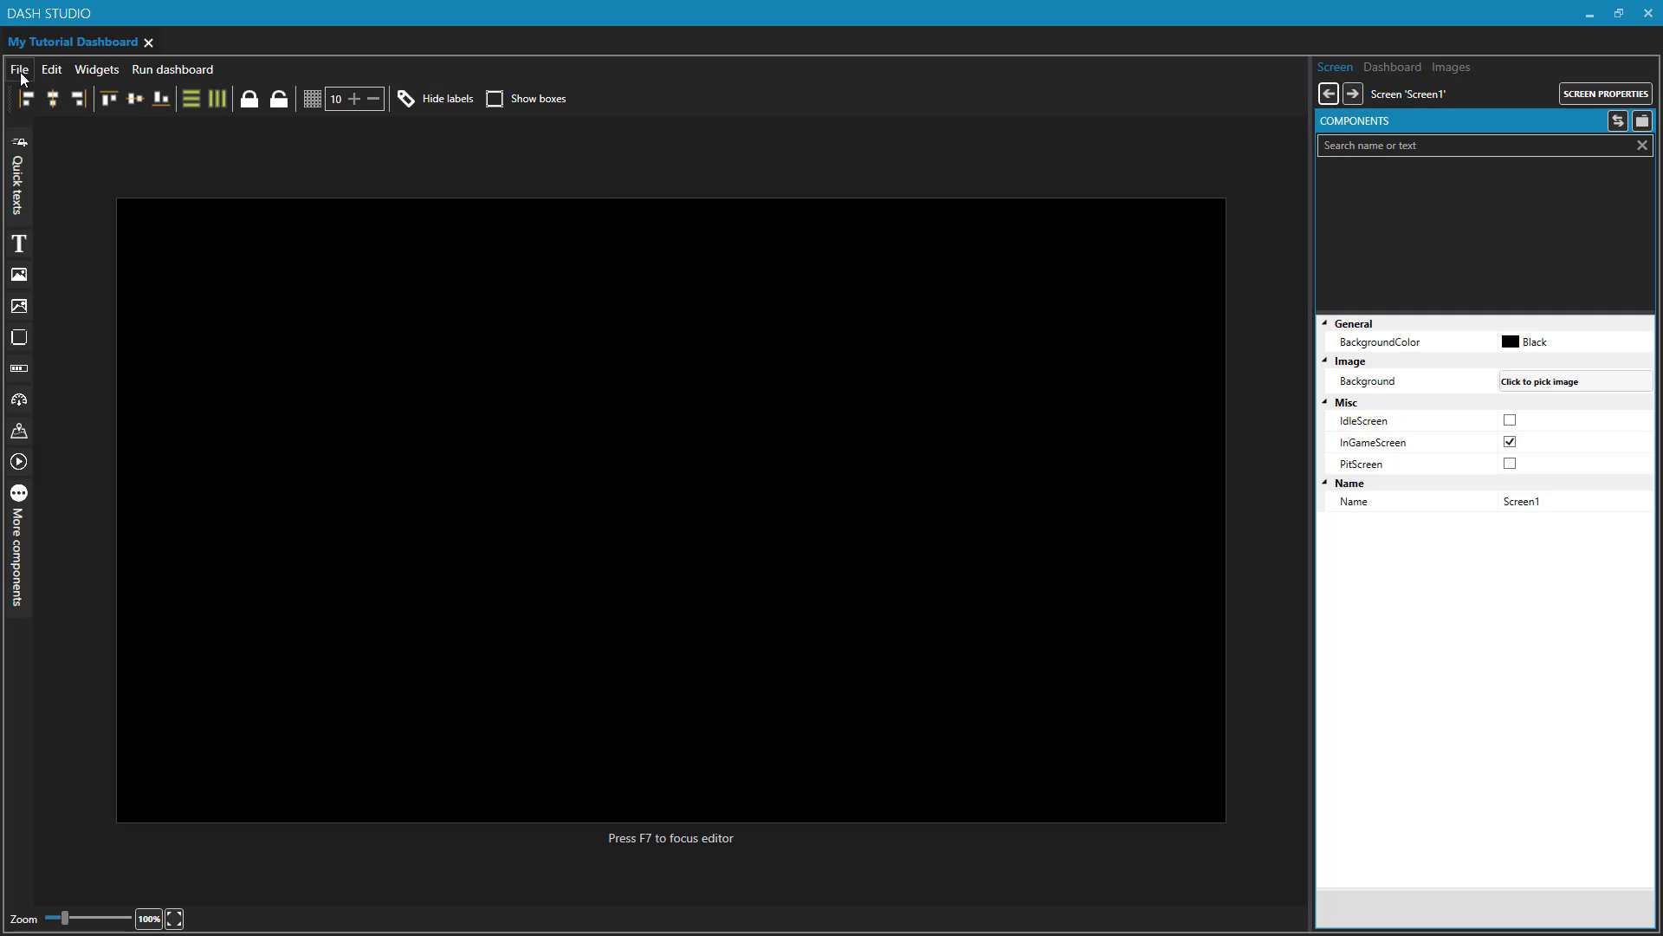
pyautogui.click(61, 69)
pyautogui.moveTo(29, 71)
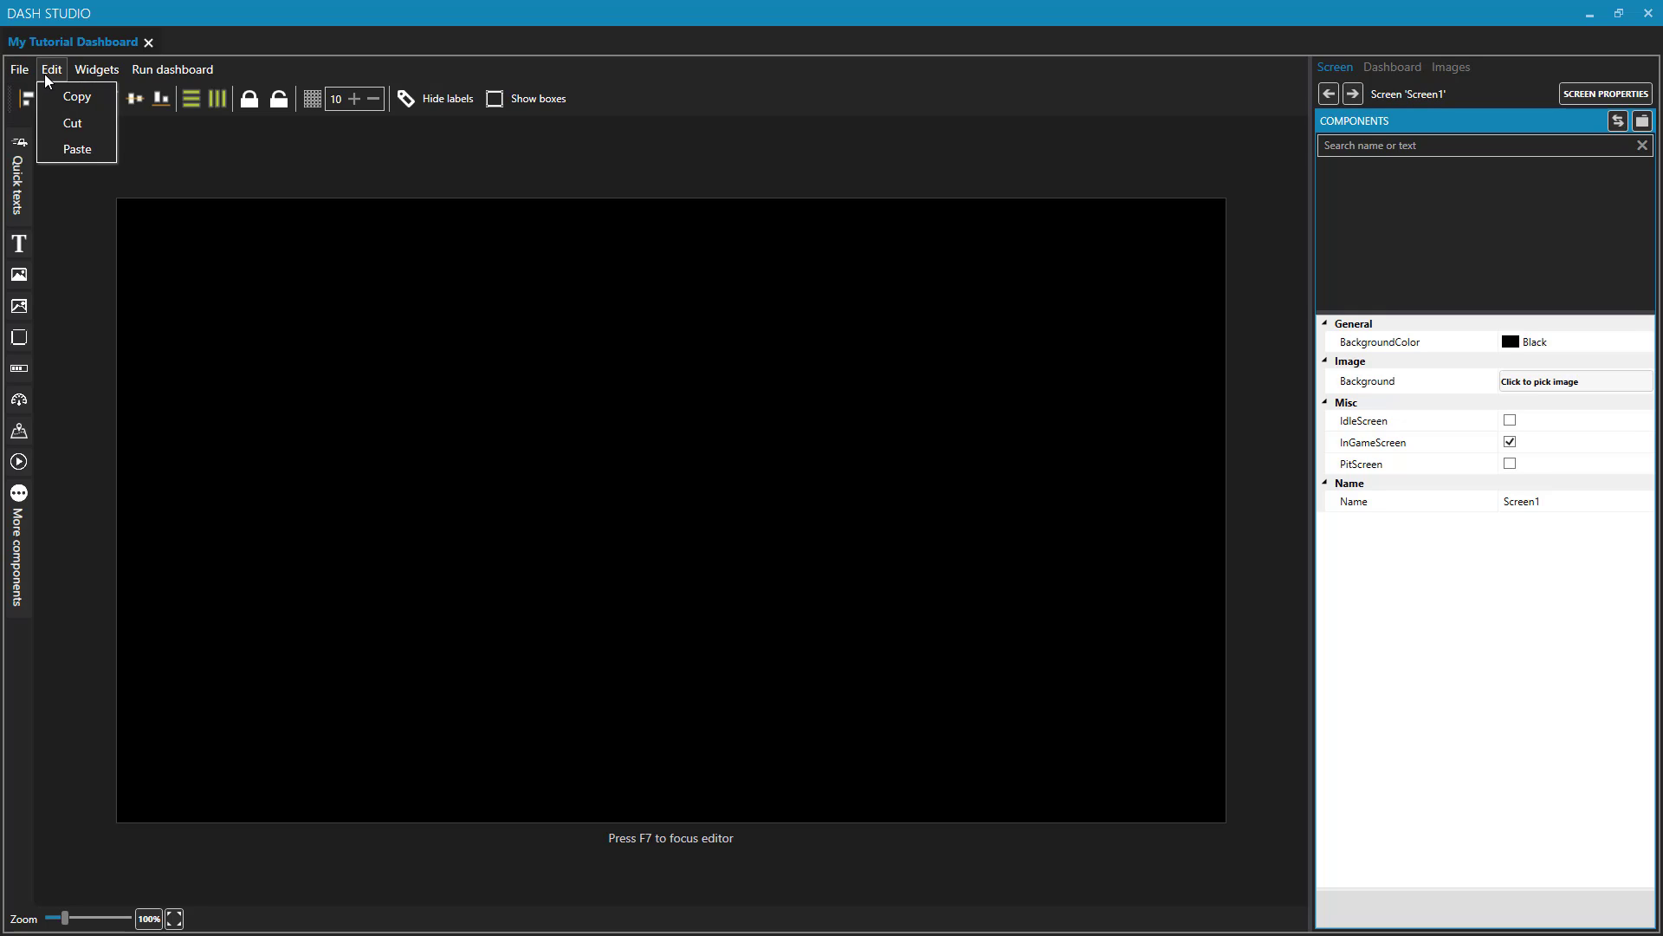
pyautogui.moveTo(116, 67)
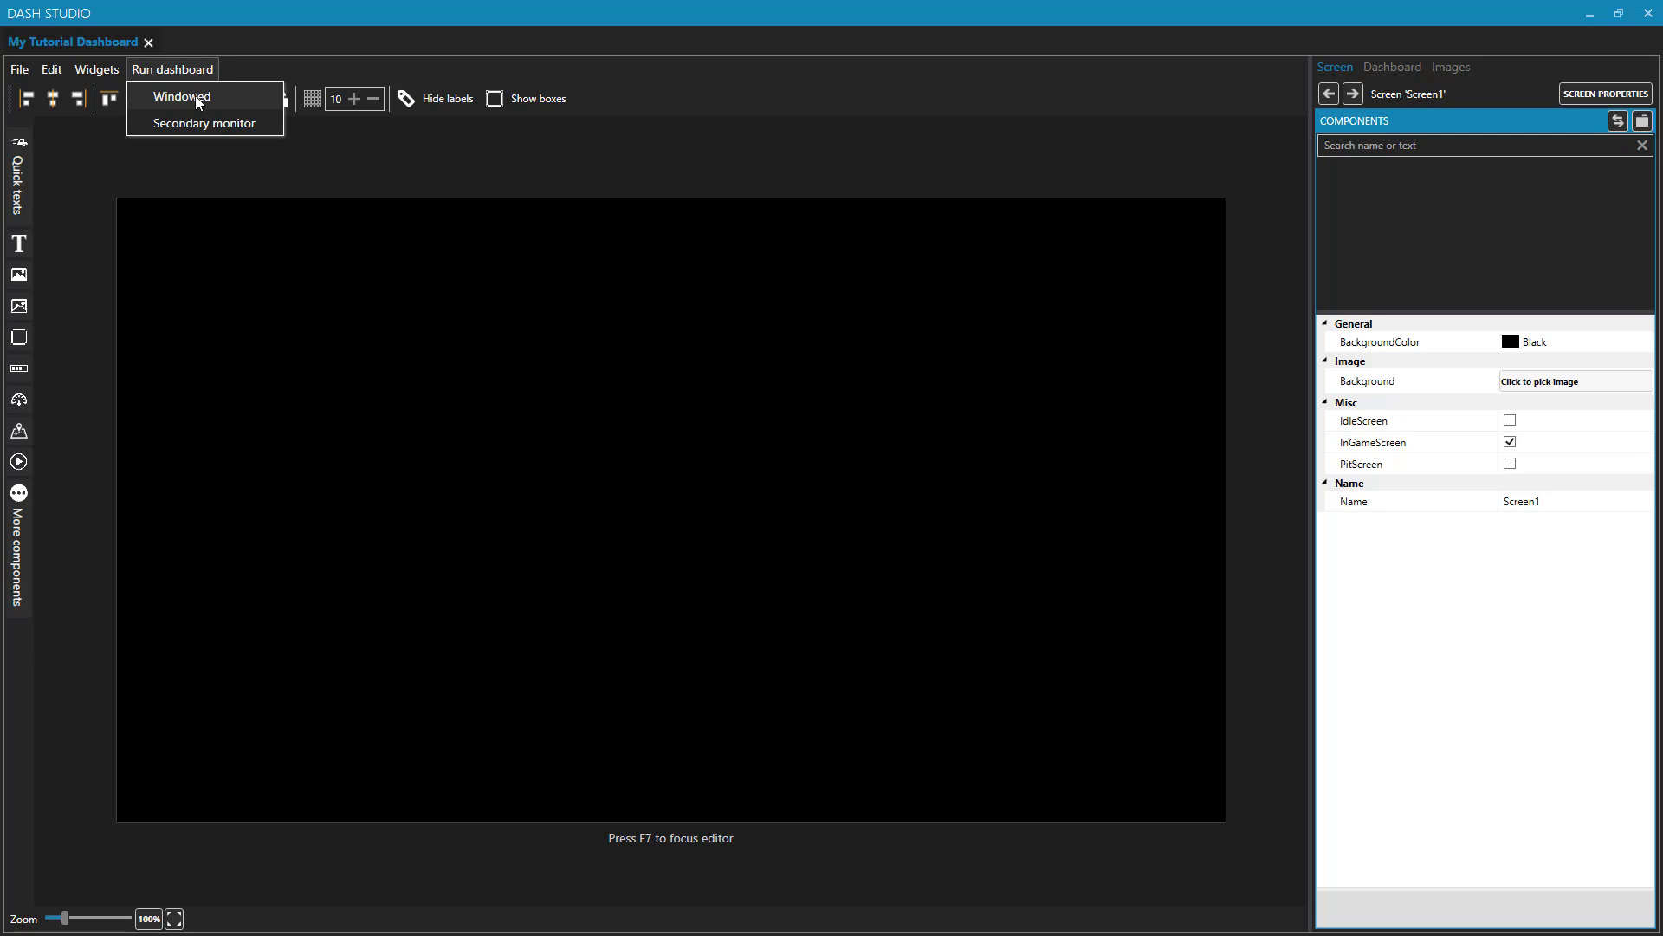
pyautogui.click(195, 95)
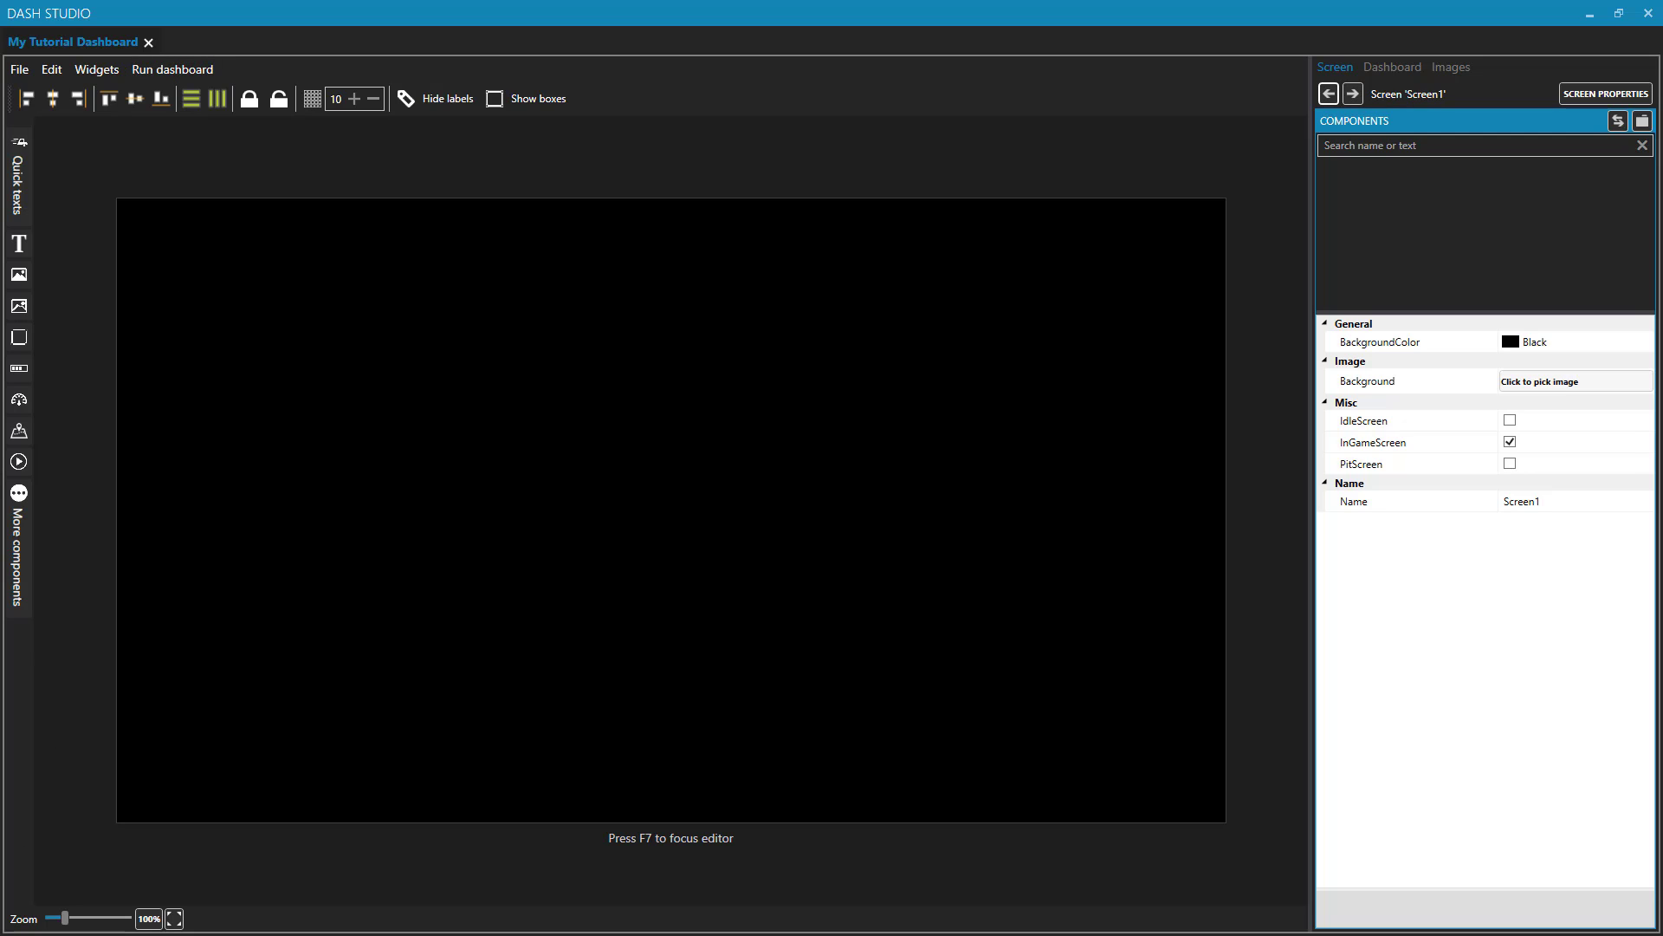
pyautogui.moveTo(906, 397); pyautogui.dragTo(993, 333)
pyautogui.moveTo(1192, 366); pyautogui.dragTo(1260, 229)
pyautogui.click(1265, 165)
# Show the Dashboard properties with the 1280 × 720 size and the Height value focused
pyautogui.click(1381, 73)
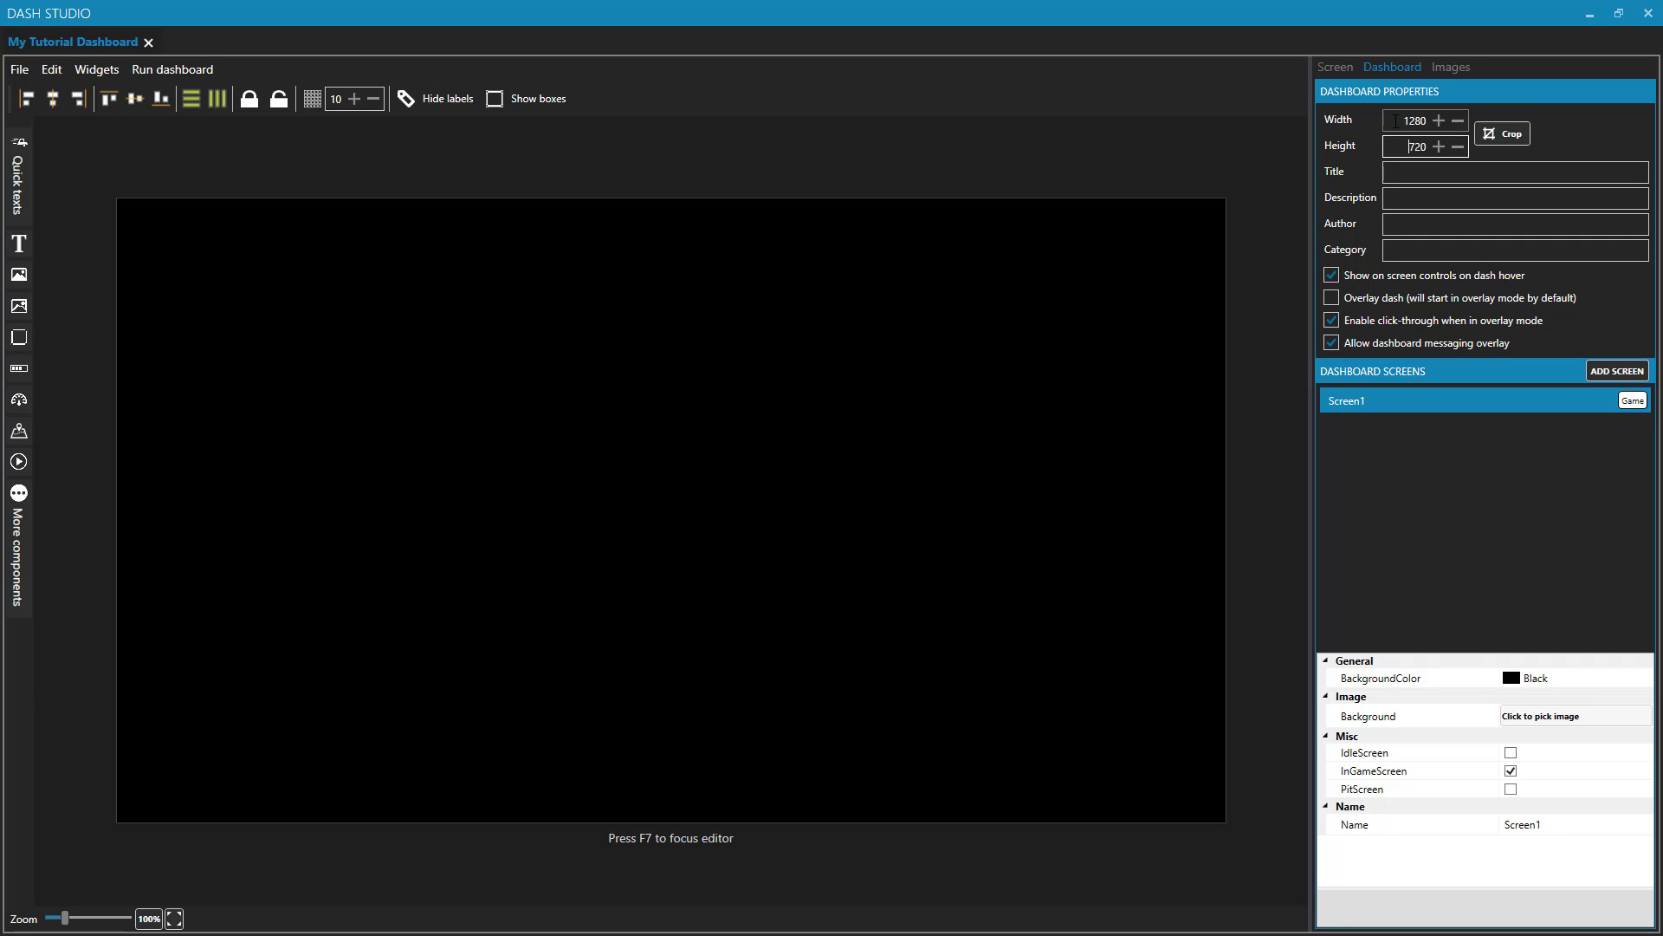
pyautogui.click(1395, 147)
# Enter title 'My Tutorial Dashboard', description 'Learning how to create a dashboard', the author's name and a category
pyautogui.click(1404, 171)
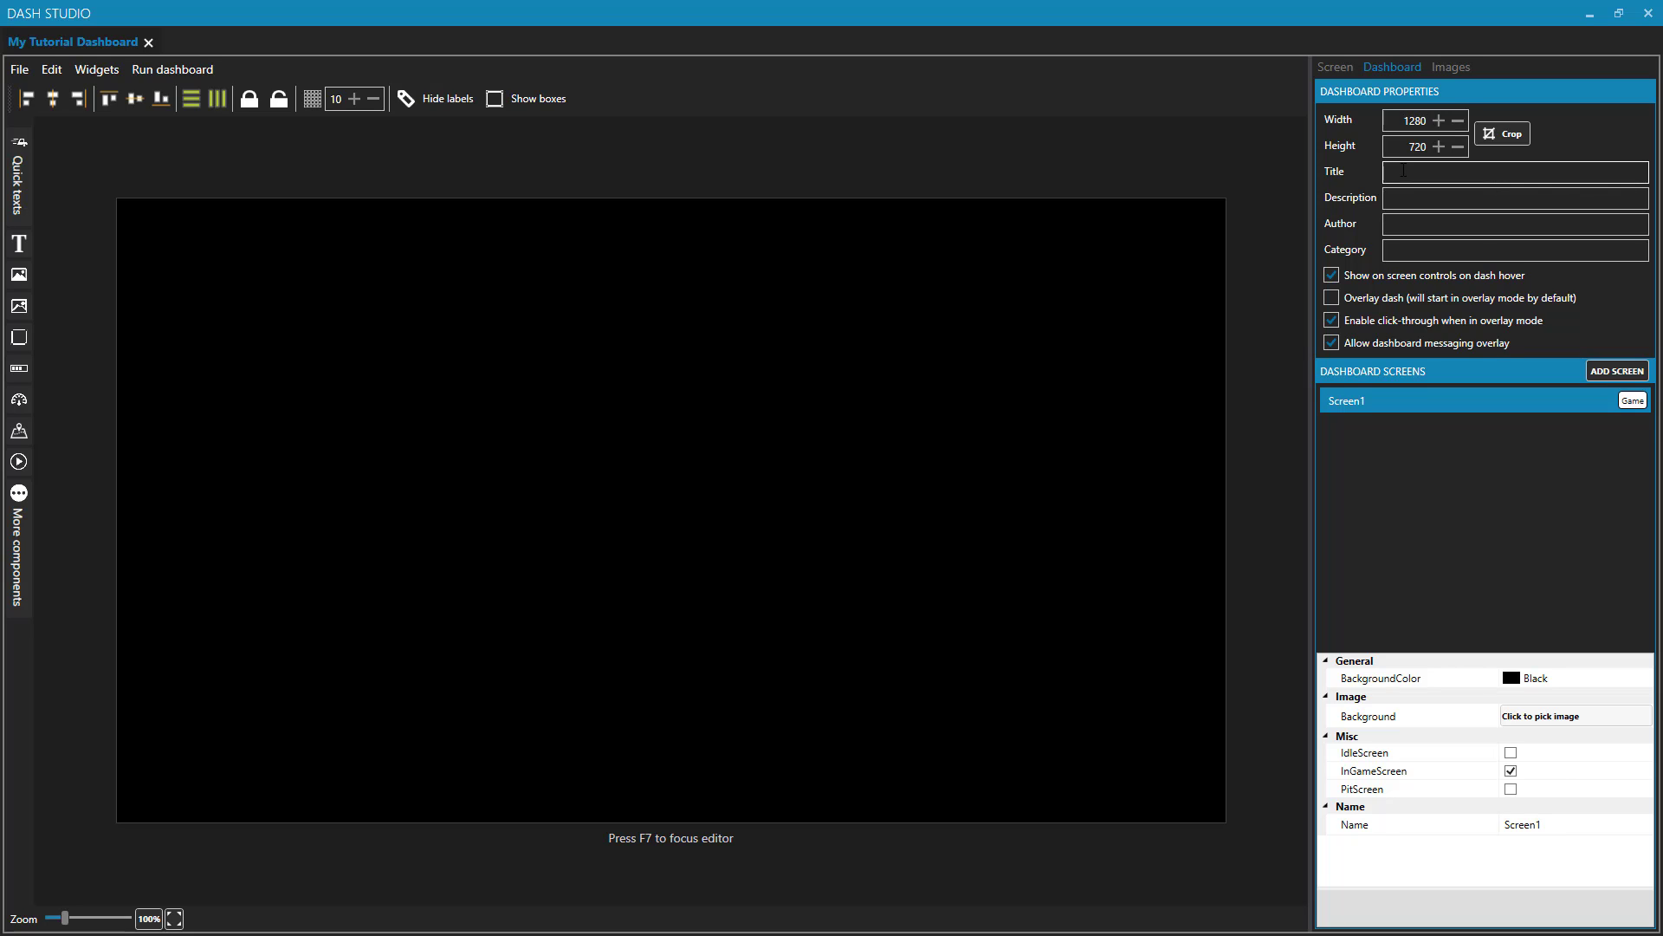
pyautogui.write('My Tutor')
pyautogui.press('BackSpace')
pyautogui.press('BackSpace')
pyautogui.write('l Dashboard')
pyautogui.press('Tab')
pyautogui.write('Learning how to create a dashboard')
pyautogui.press('Tab')
pyautogui.write('David Weber')
pyautogui.press('Tab')
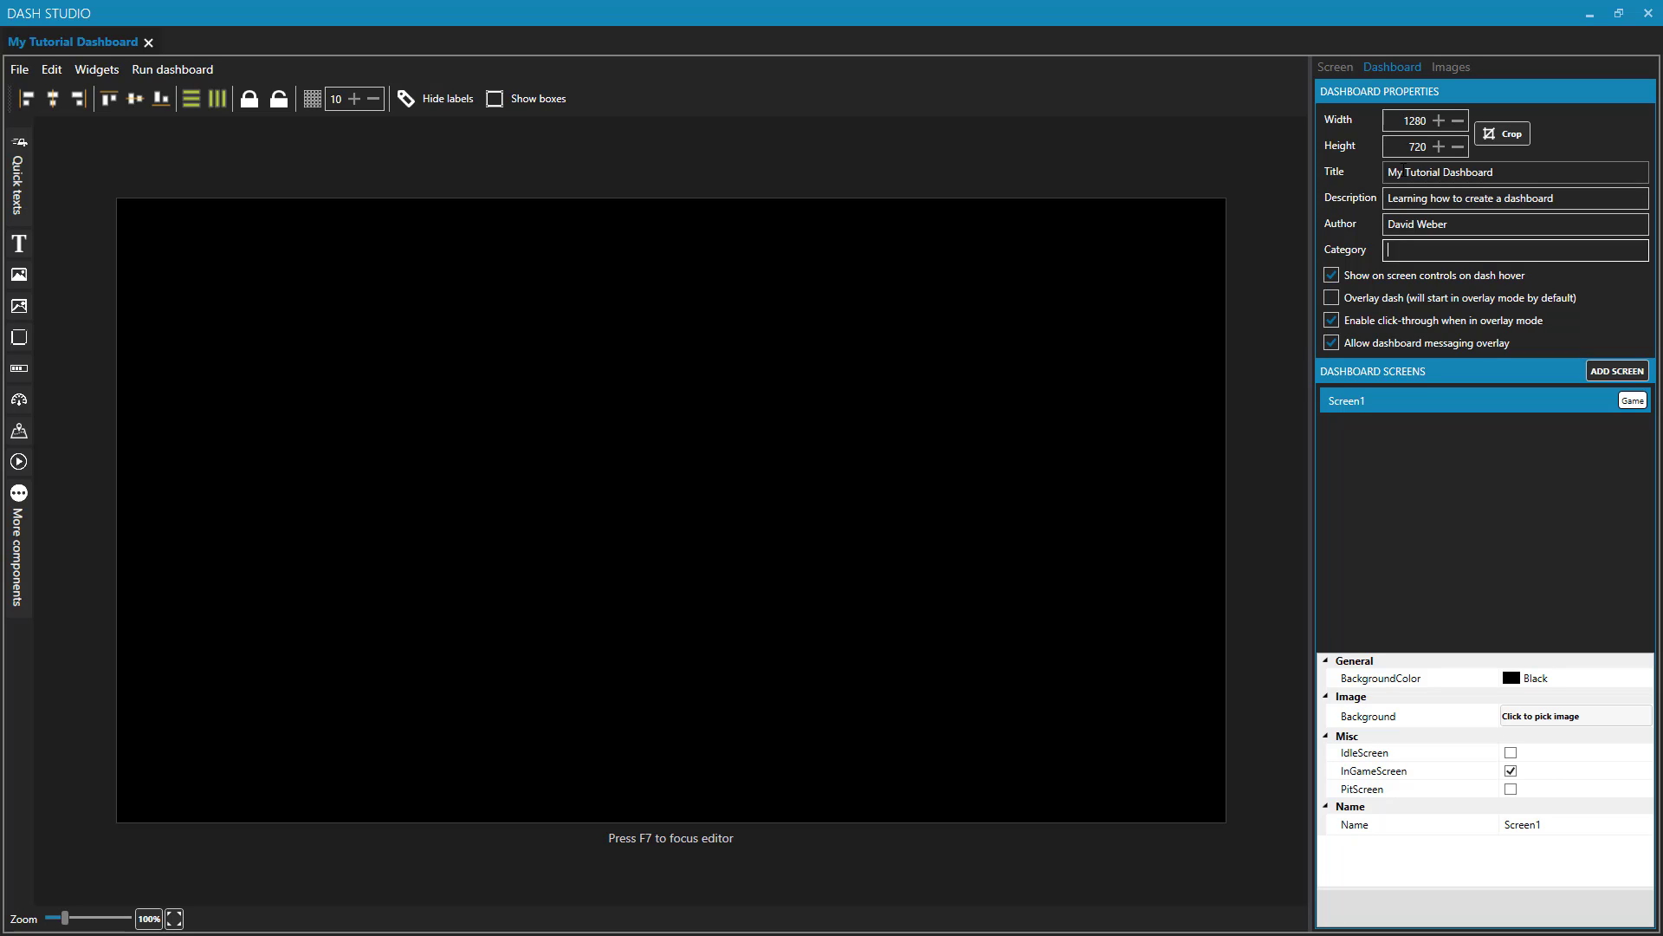
pyautogui.write("_David's Creations")
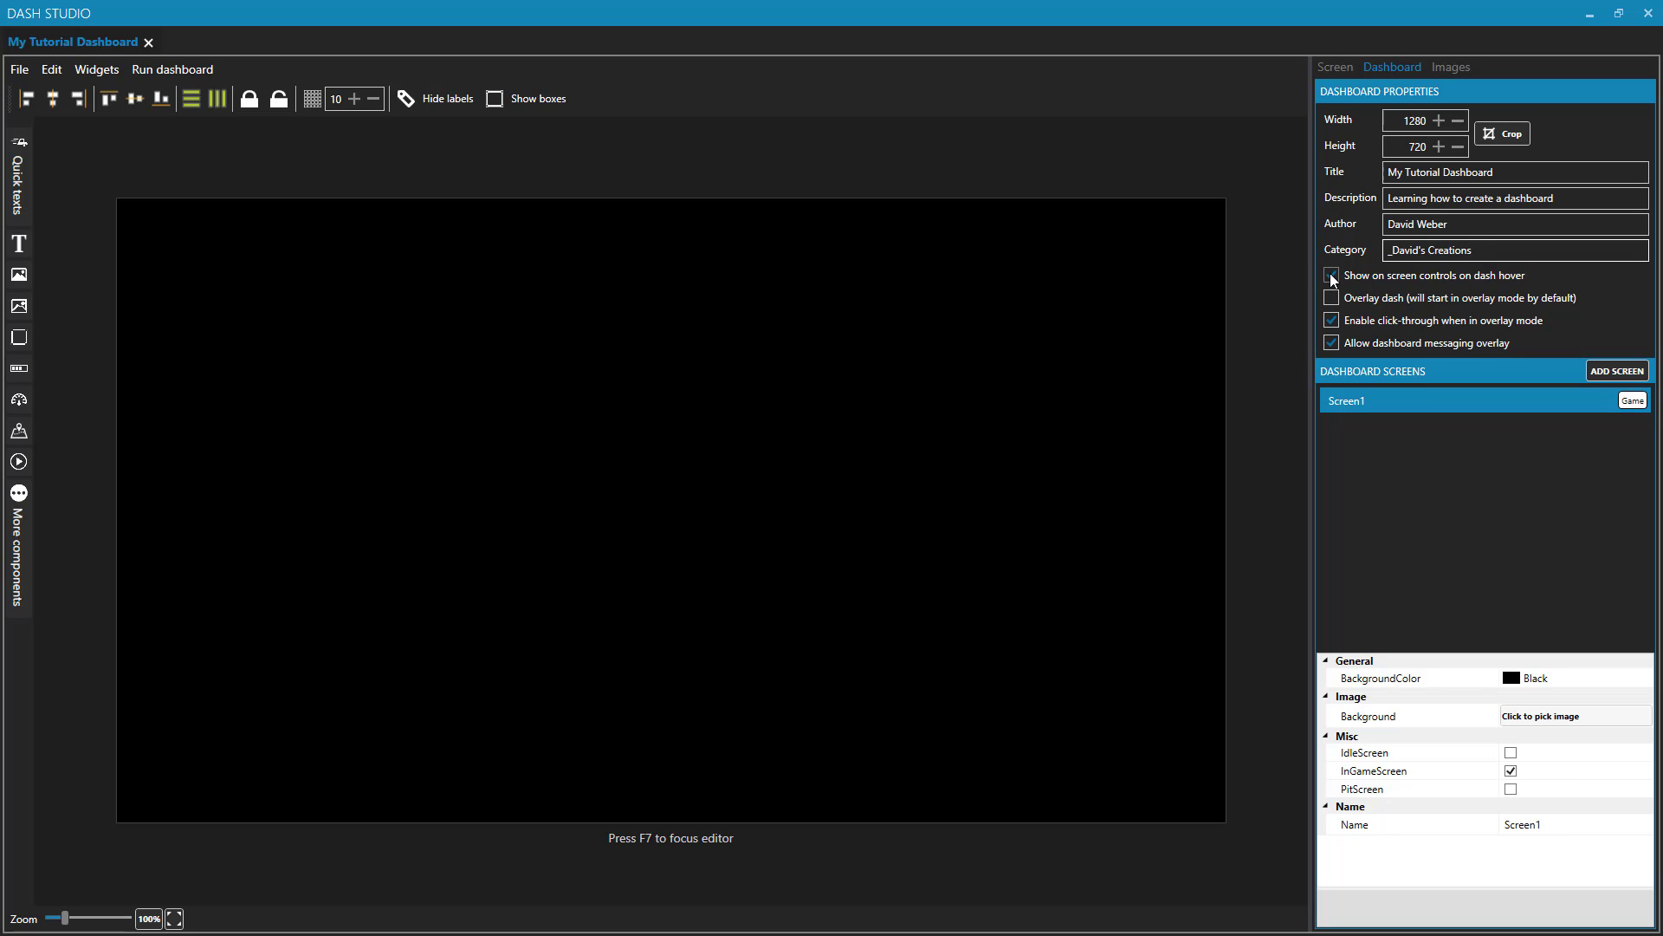
# Tick 'Show on screen controls on dash hover' and 'Allow dashboard messaging overlay'
pyautogui.click(1330, 274)
pyautogui.click(1332, 275)
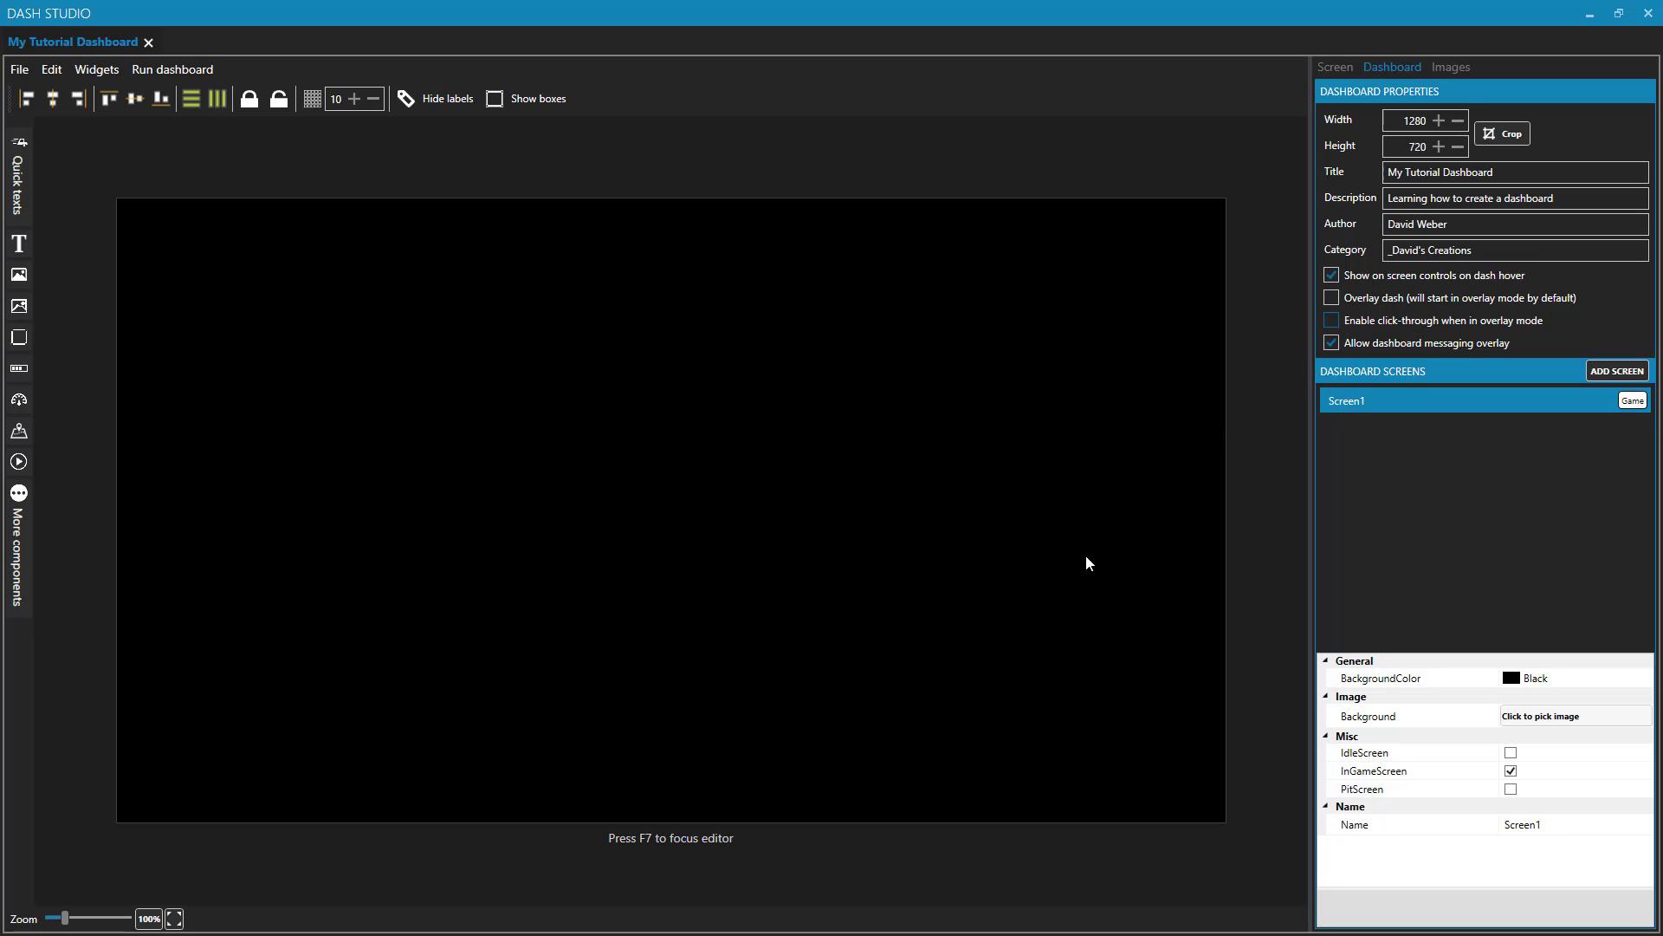
pyautogui.click(1330, 343)
# Rename Screen1 to 'Main Driving'
pyautogui.click(1350, 401)
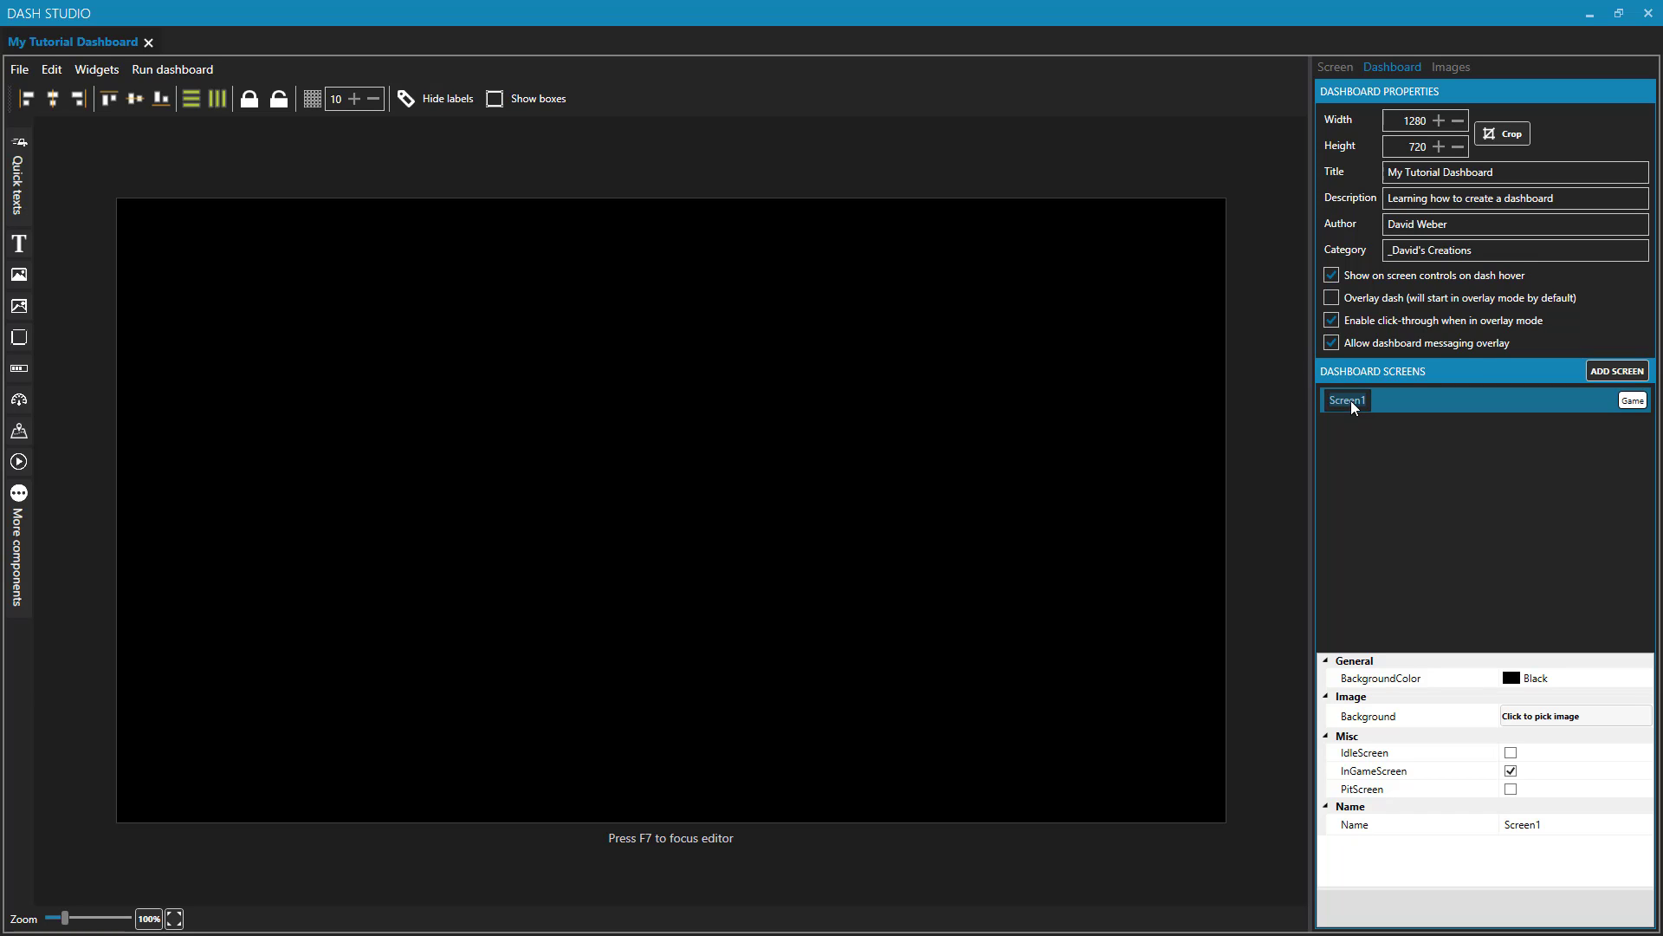
pyautogui.write('Main Driving')
pyautogui.press('Return')
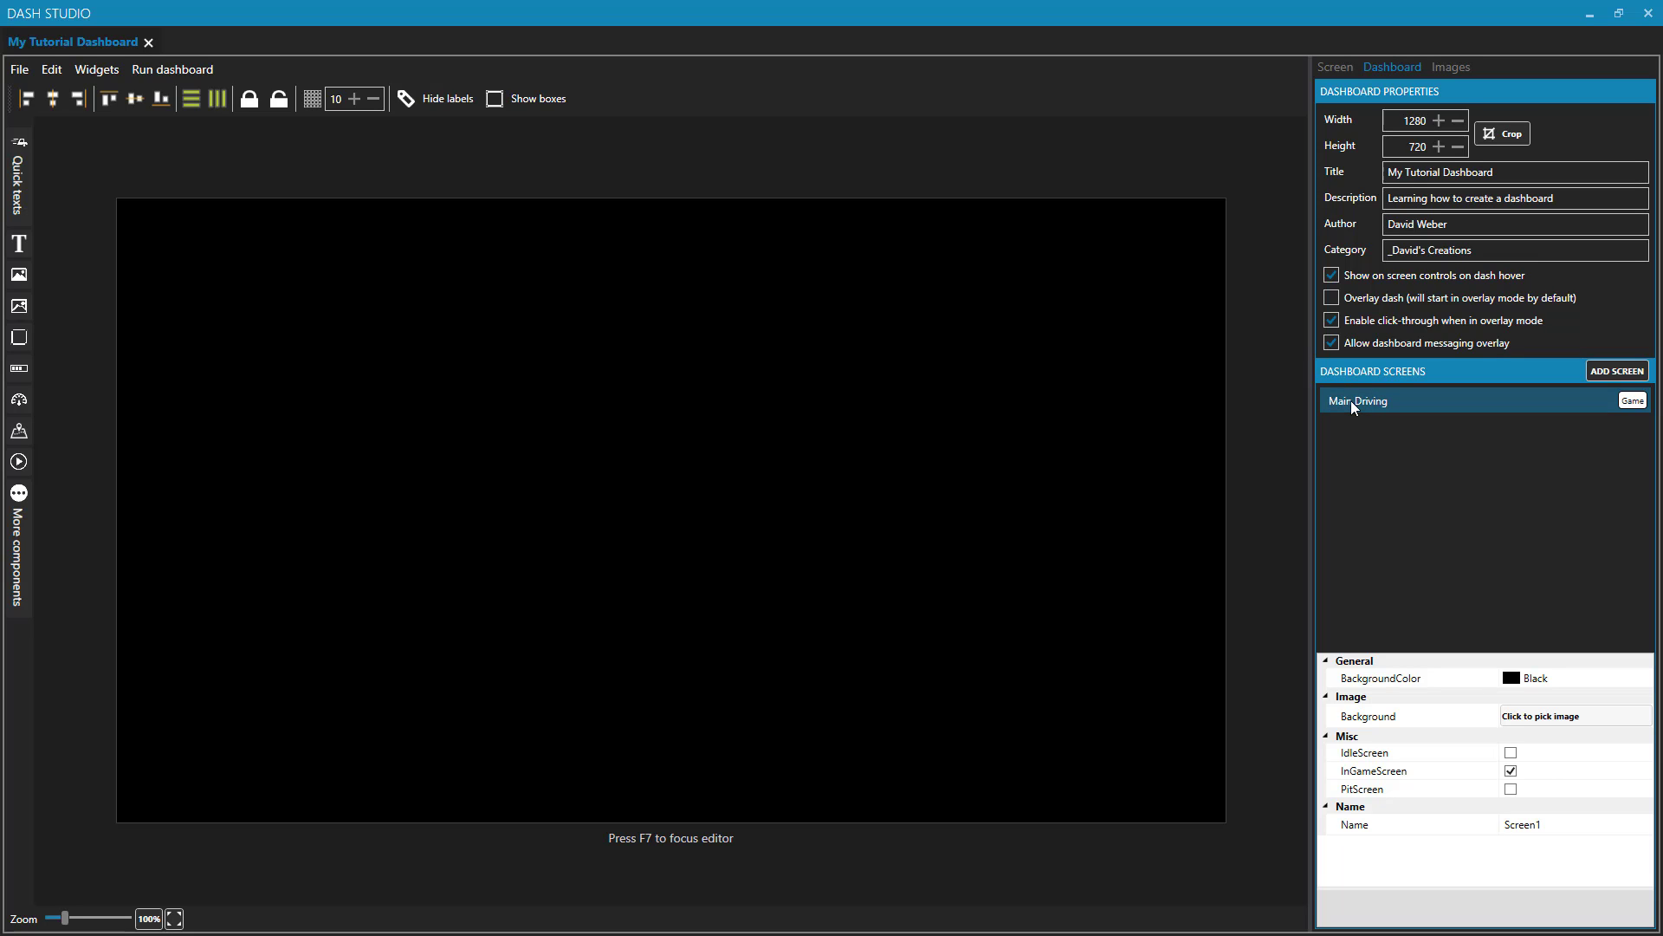
pyautogui.click(1432, 404)
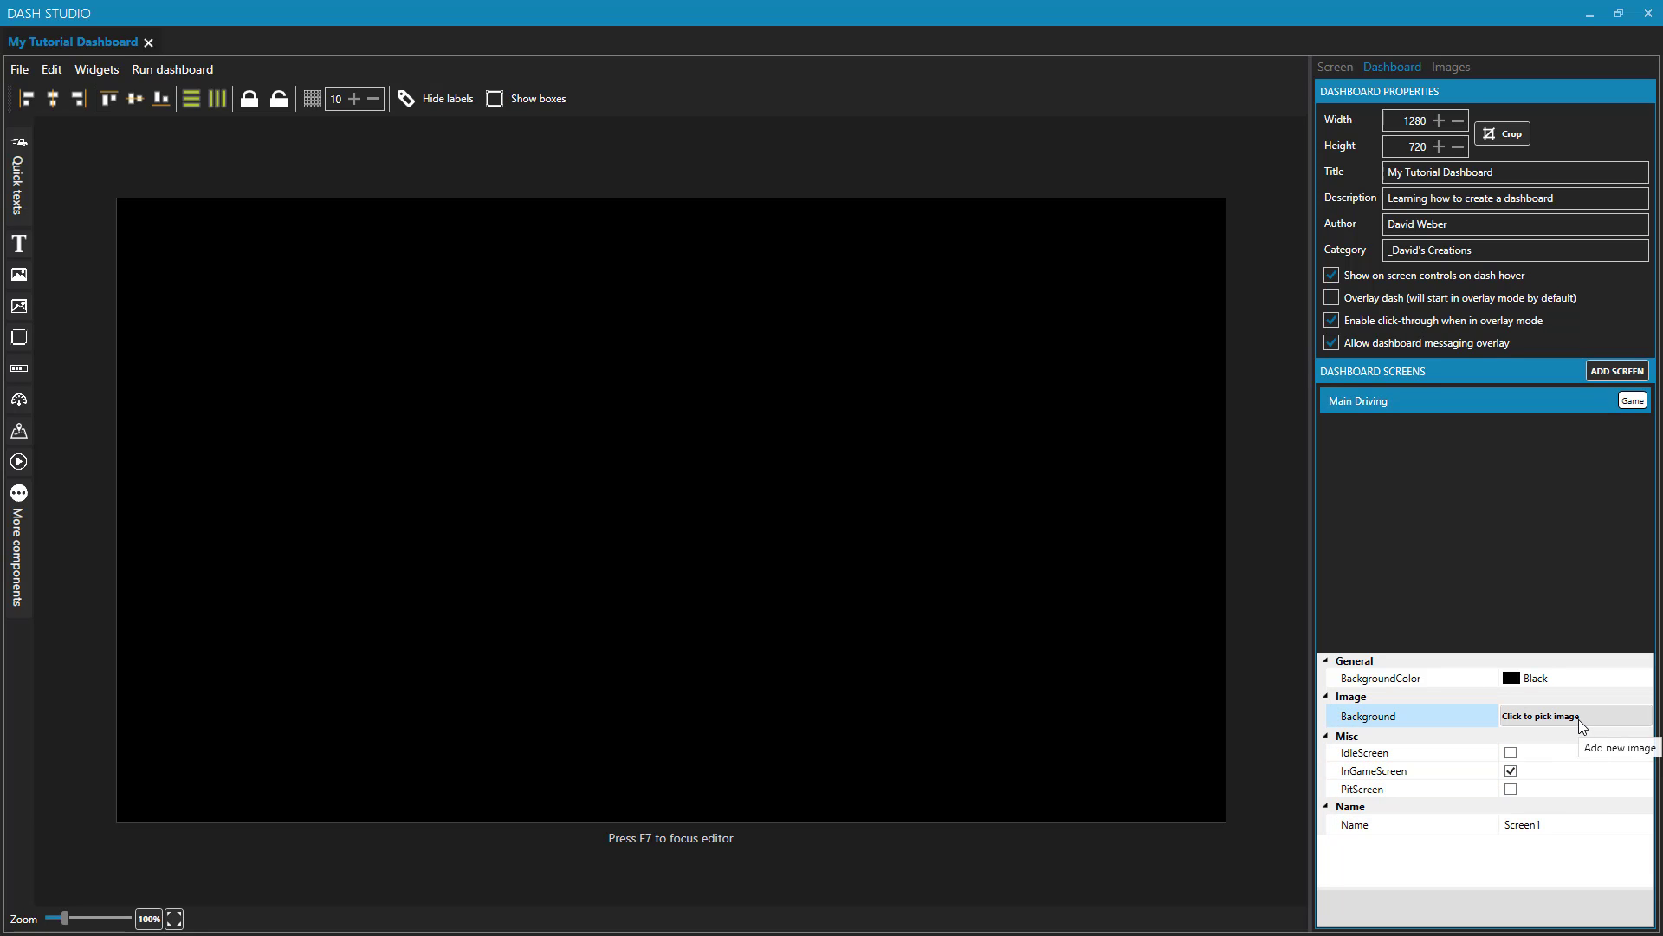
# Try the IdleScreen and PitScreen options, then leave the screen set as InGameScreen
pyautogui.click(1511, 752)
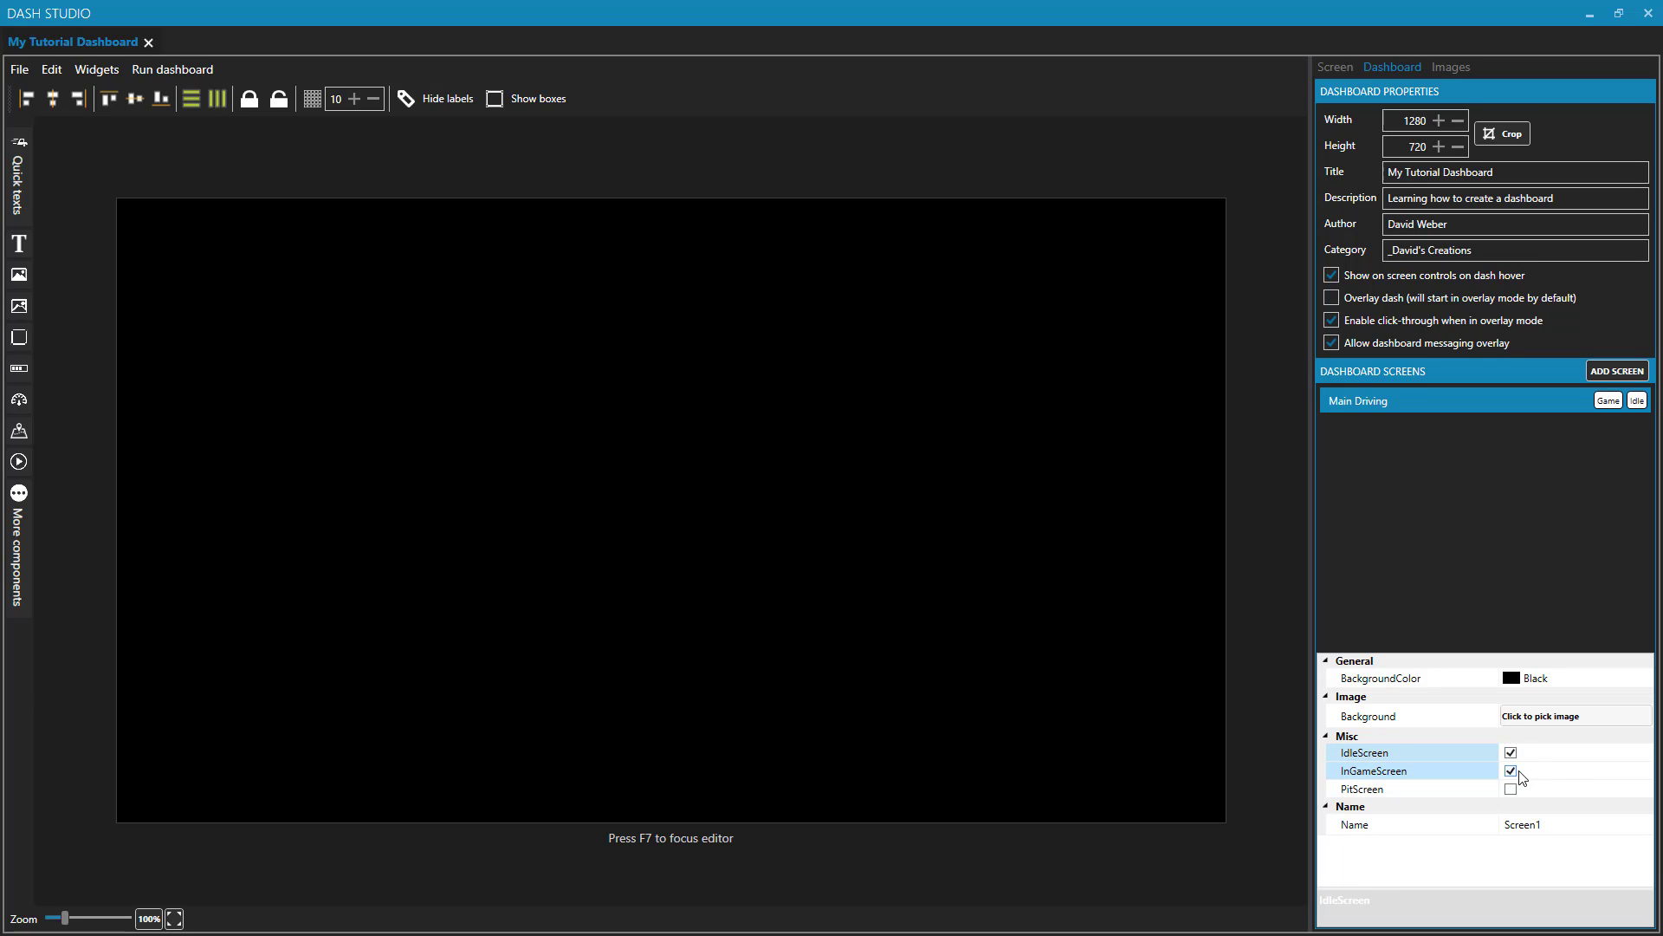
pyautogui.click(1511, 770)
pyautogui.click(1512, 753)
pyautogui.click(1511, 789)
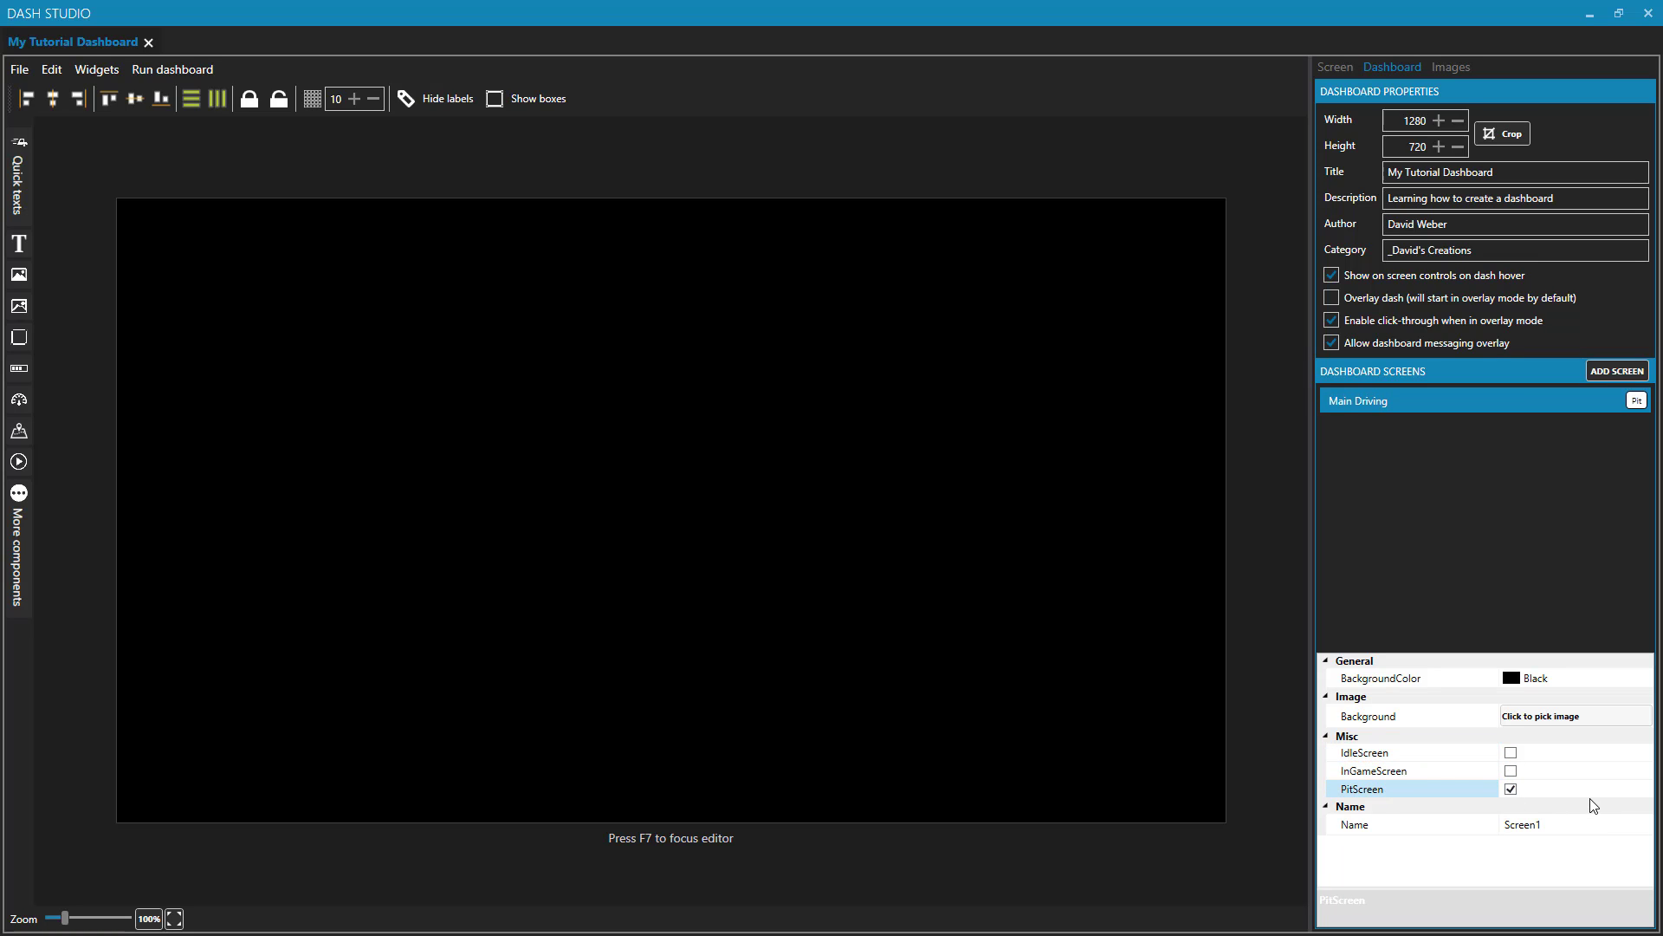
pyautogui.click(1511, 788)
pyautogui.click(1511, 771)
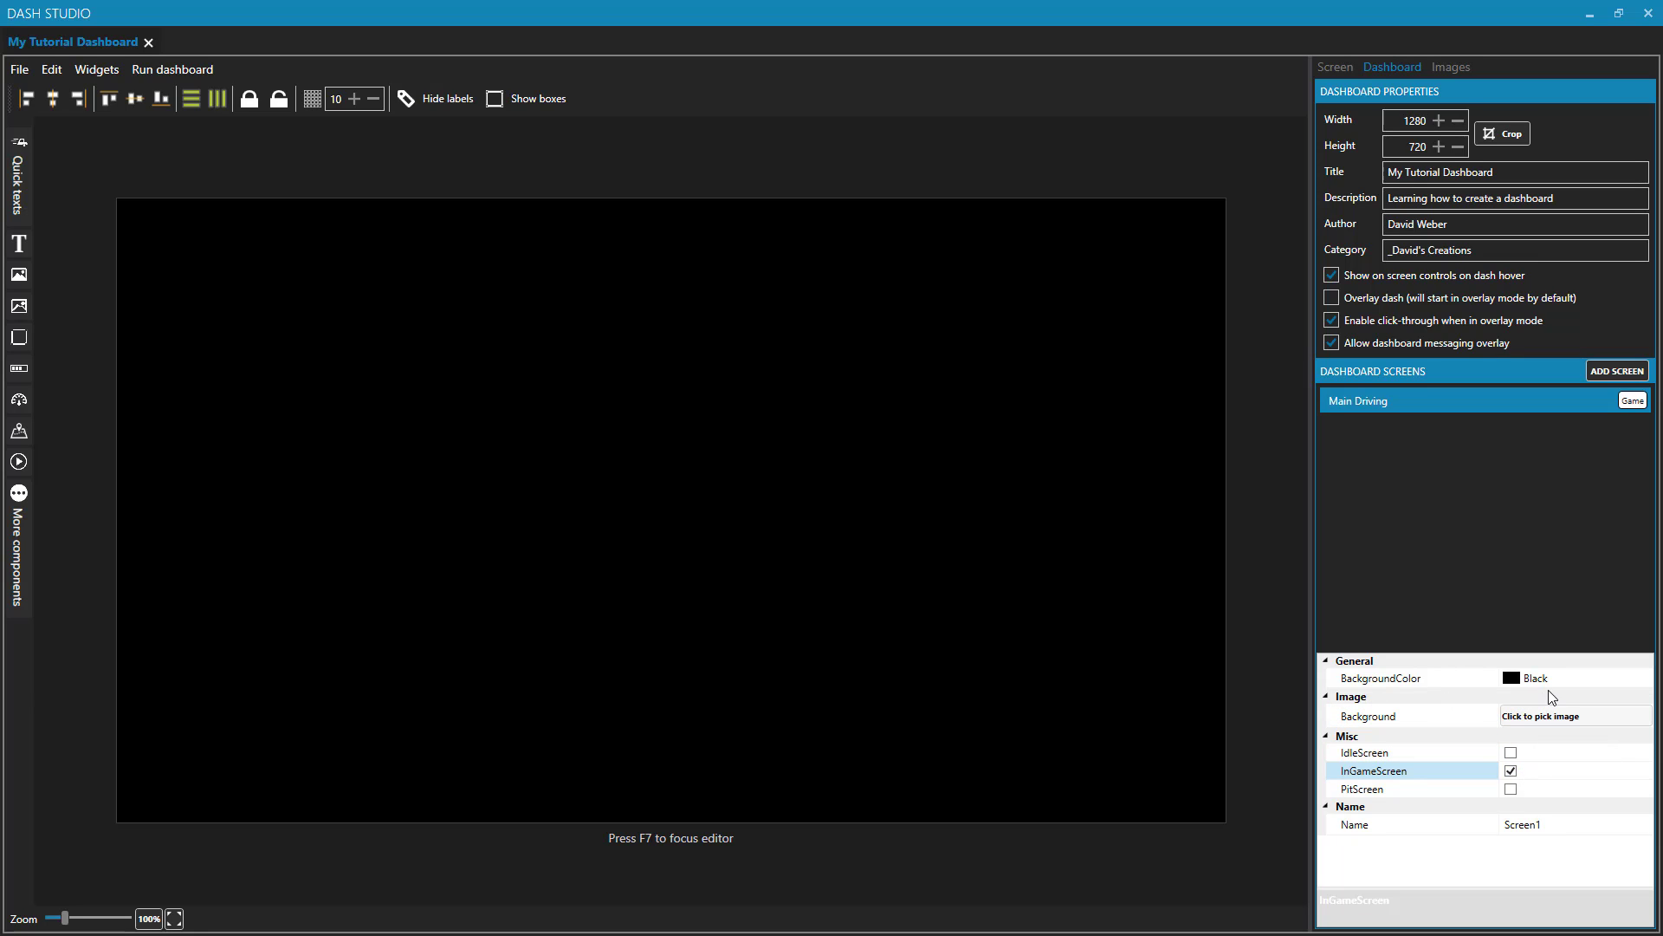
pyautogui.click(1644, 679)
pyautogui.click(1573, 651)
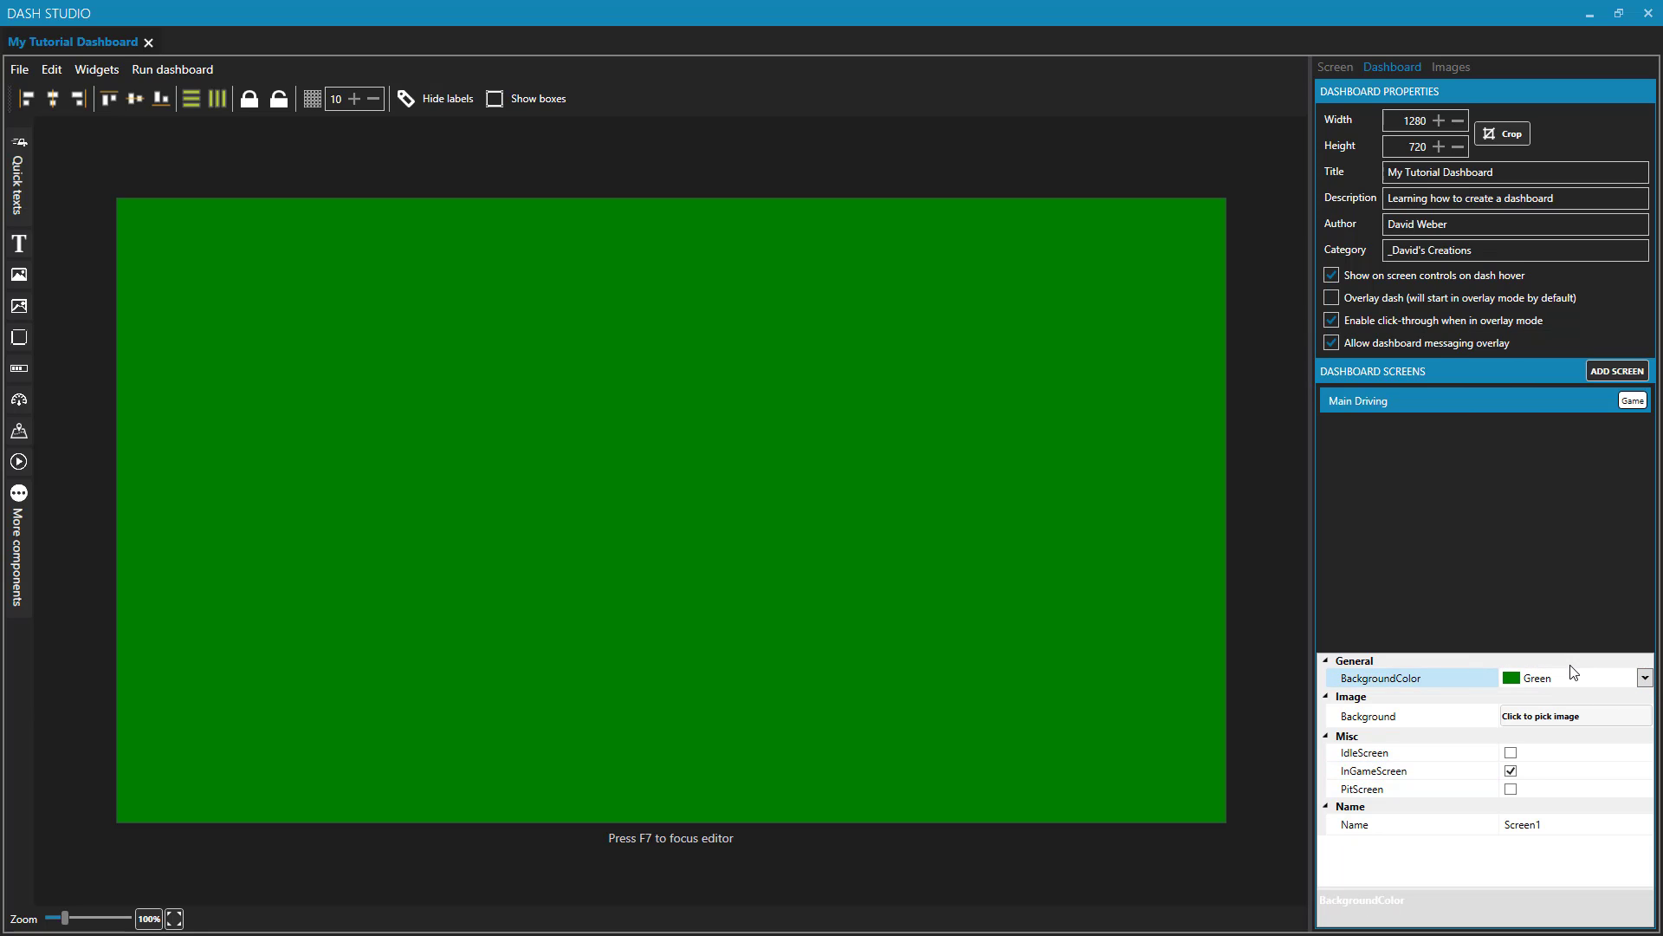
pyautogui.click(1644, 678)
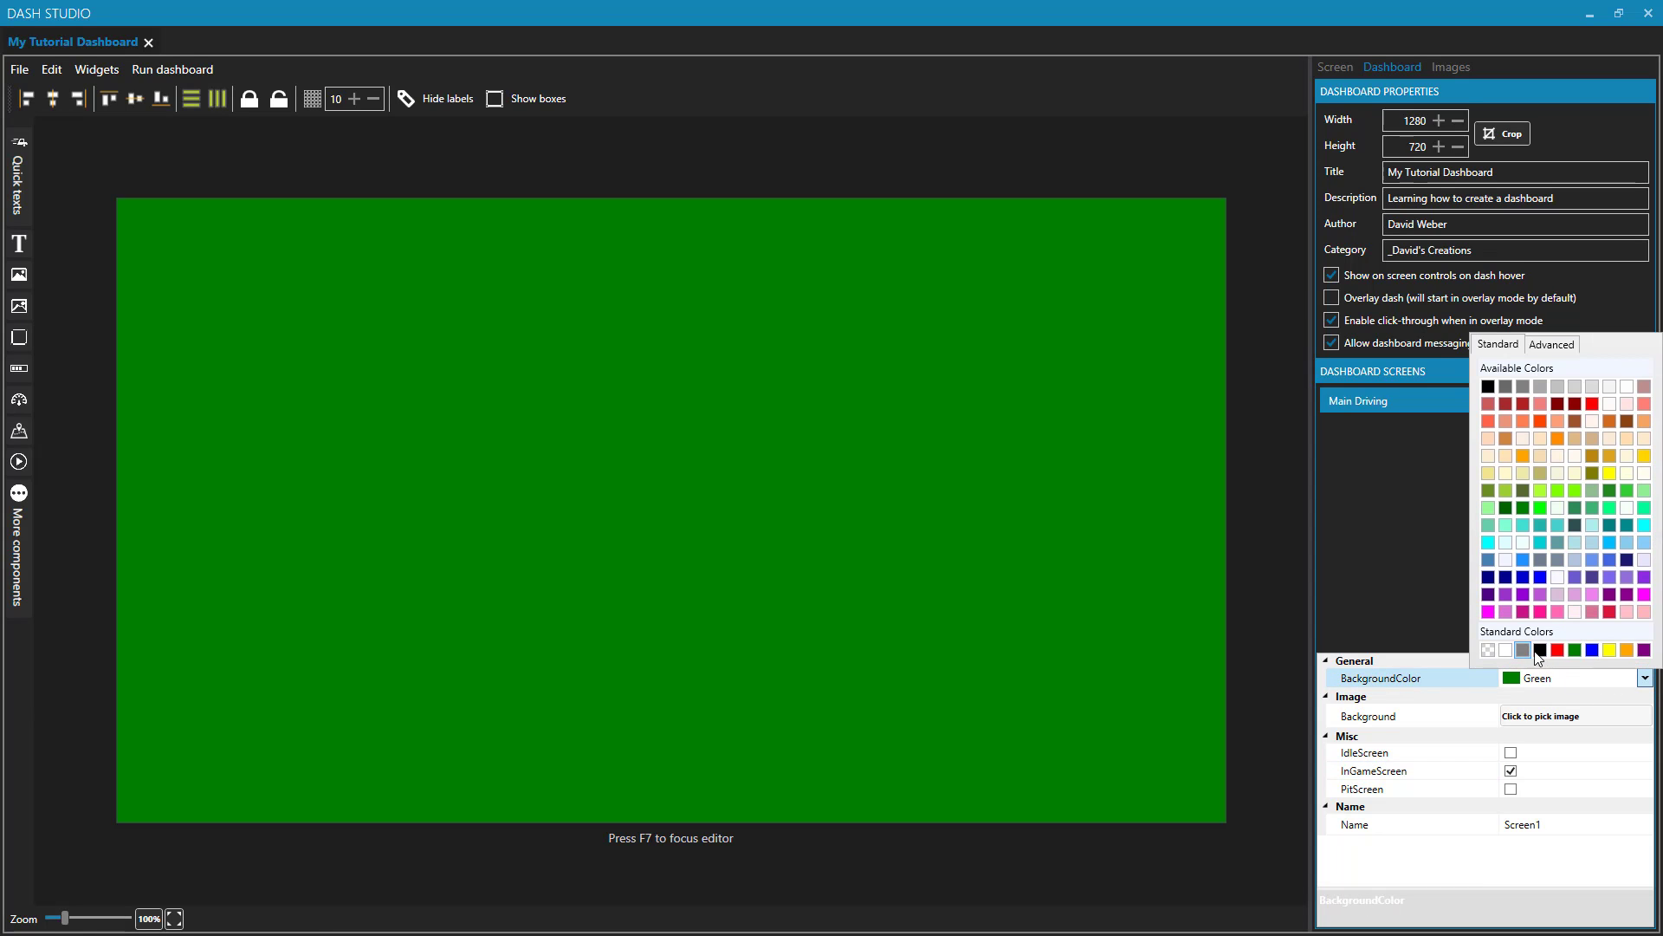
pyautogui.click(1539, 660)
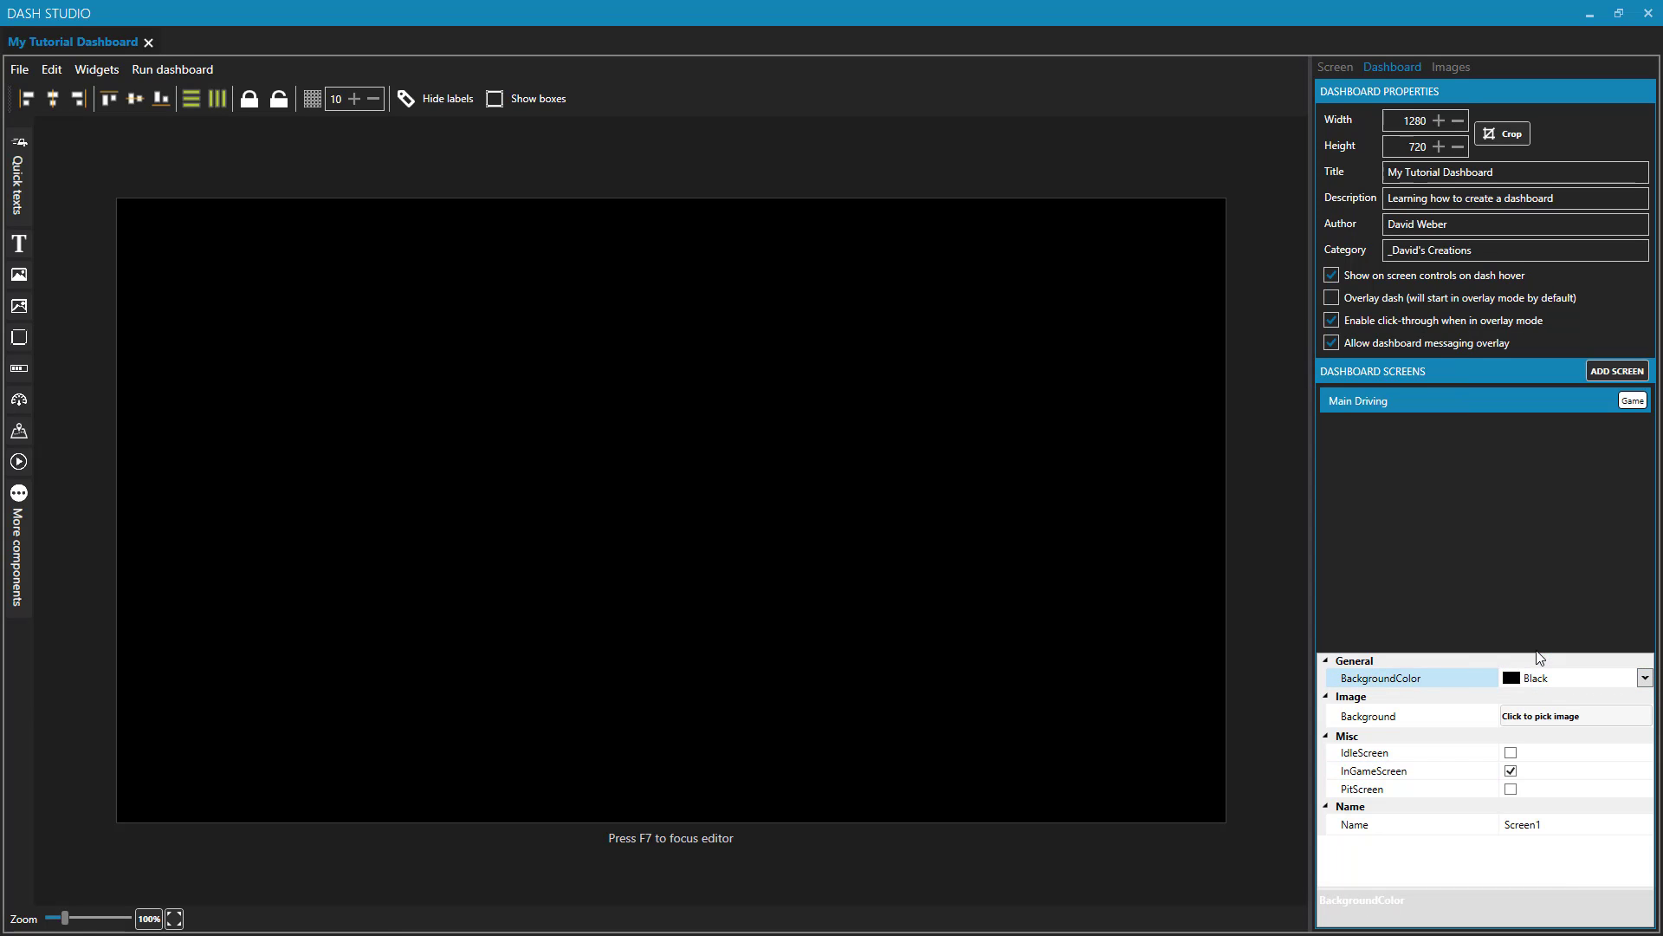
# Set the Main Driving background to CarbonFiber.jpg from Common library > Backgrounds
pyautogui.click(1575, 719)
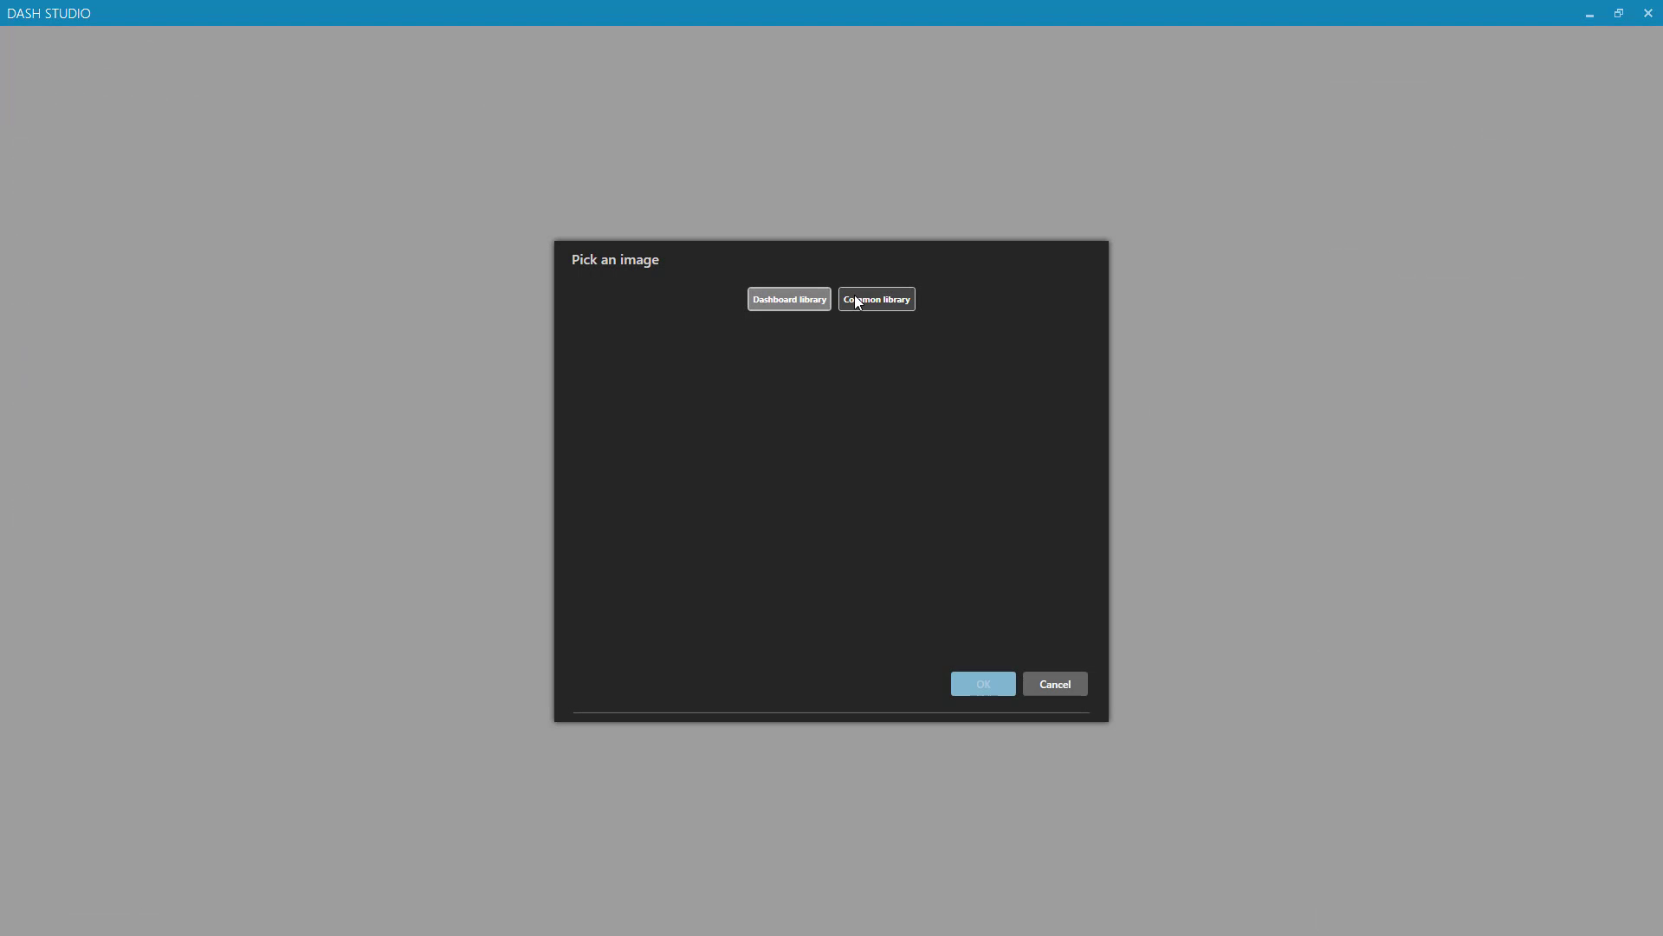
pyautogui.click(854, 295)
pyautogui.click(613, 344)
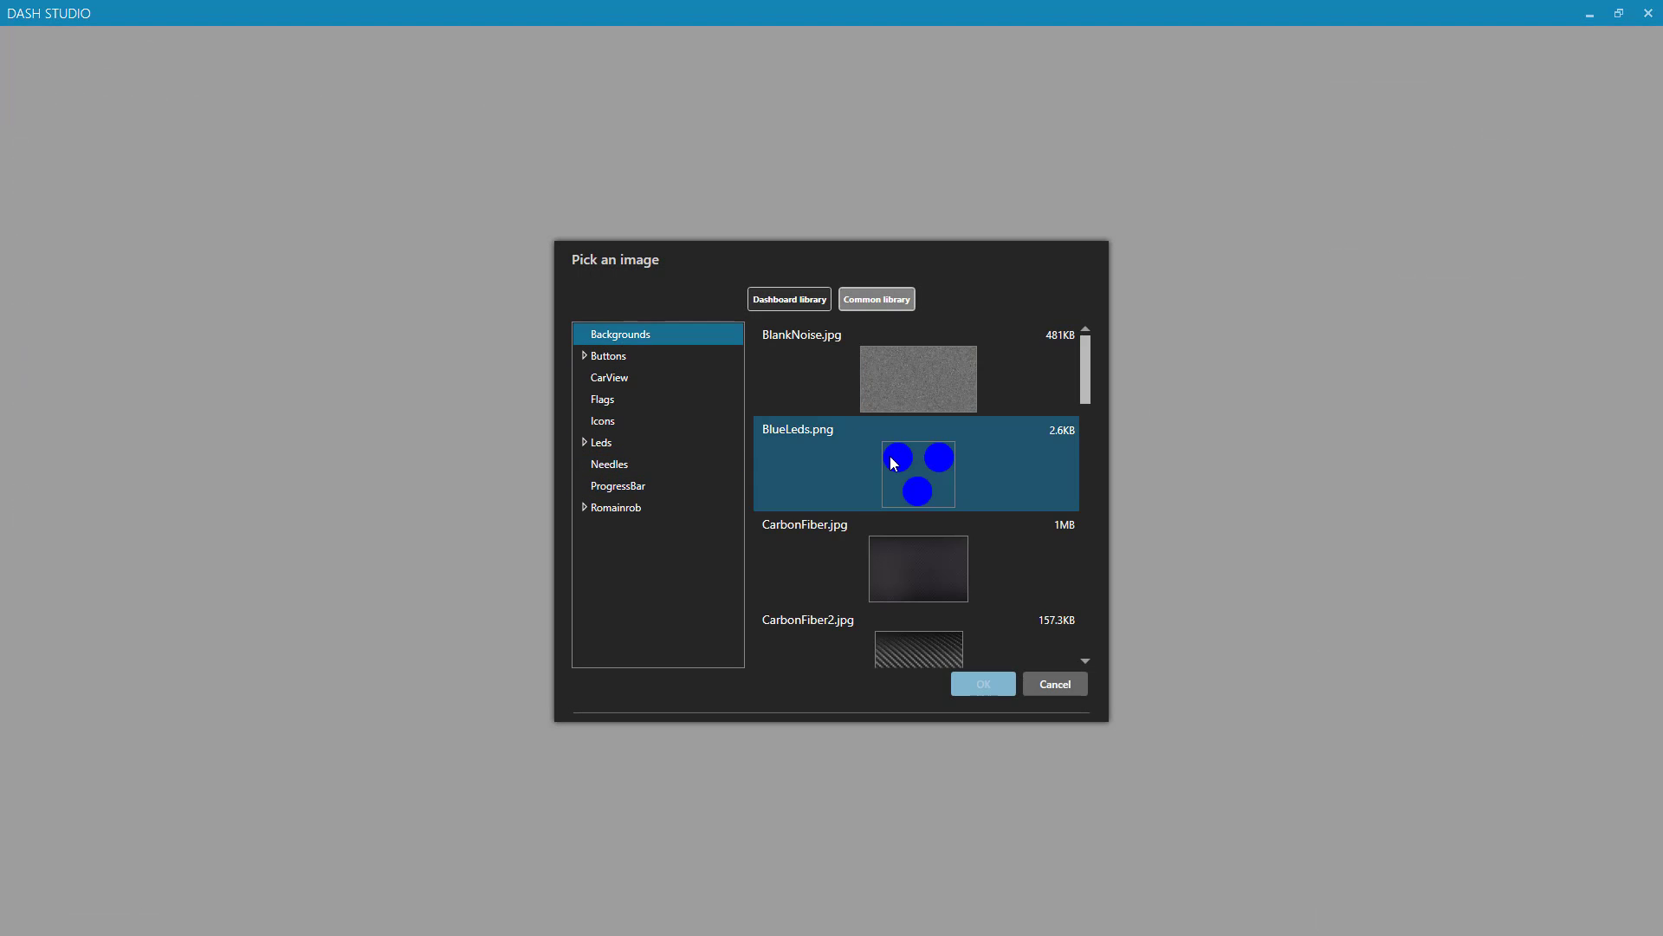
pyautogui.scroll(-2, 910, 473)
pyautogui.click(907, 496)
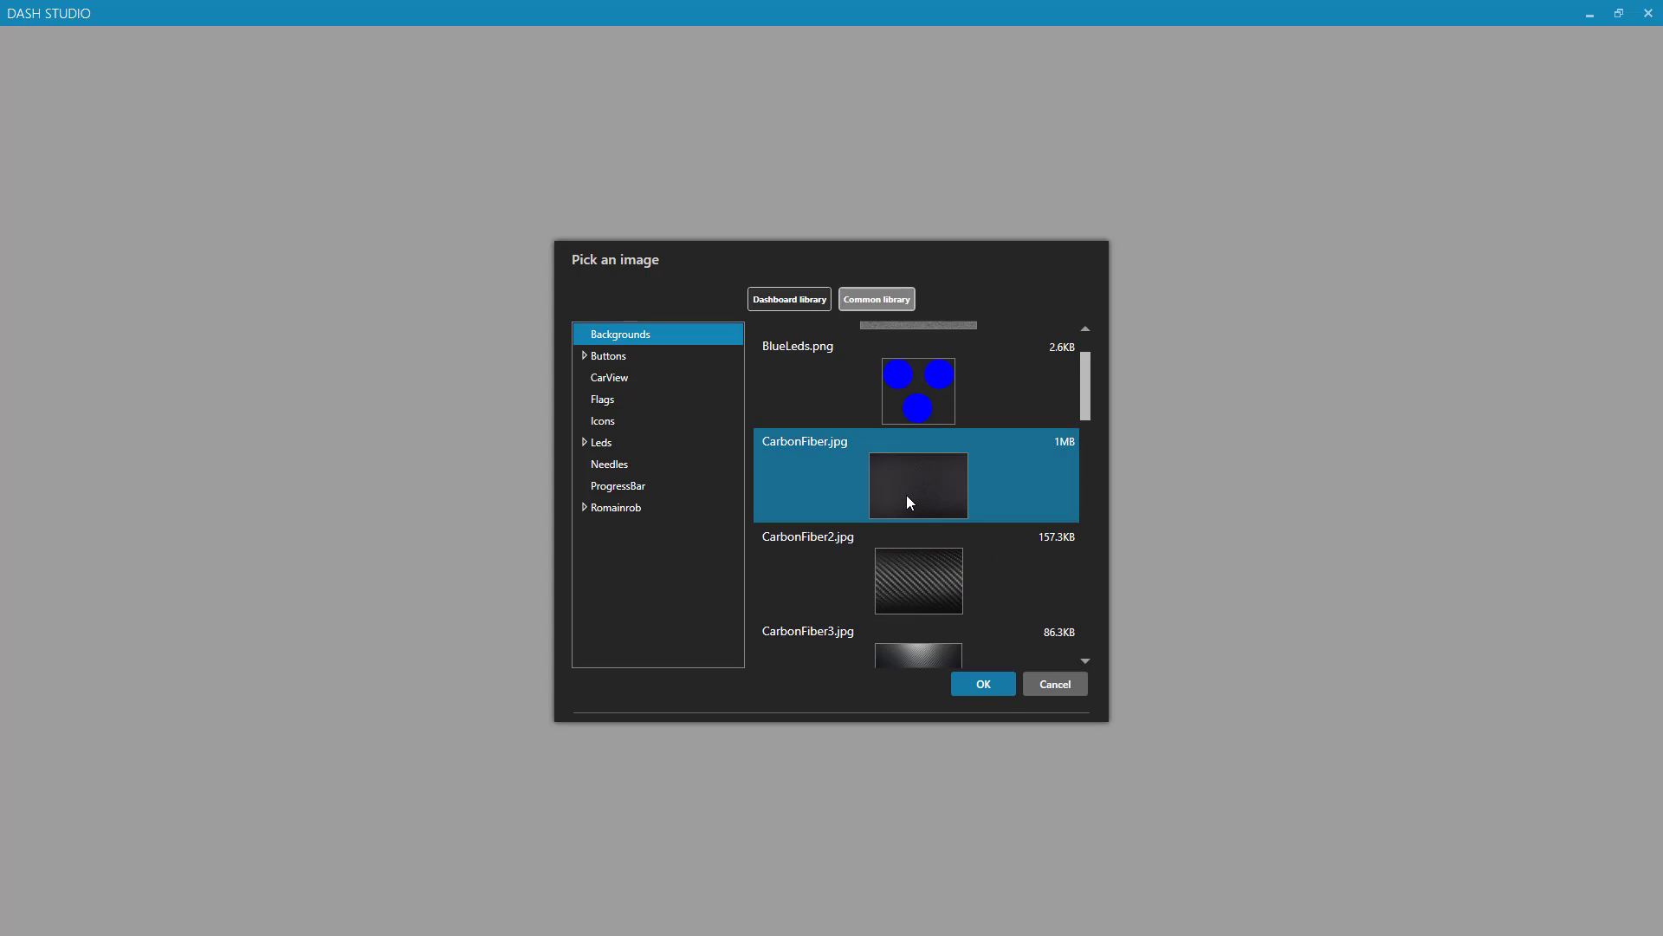
pyautogui.click(990, 683)
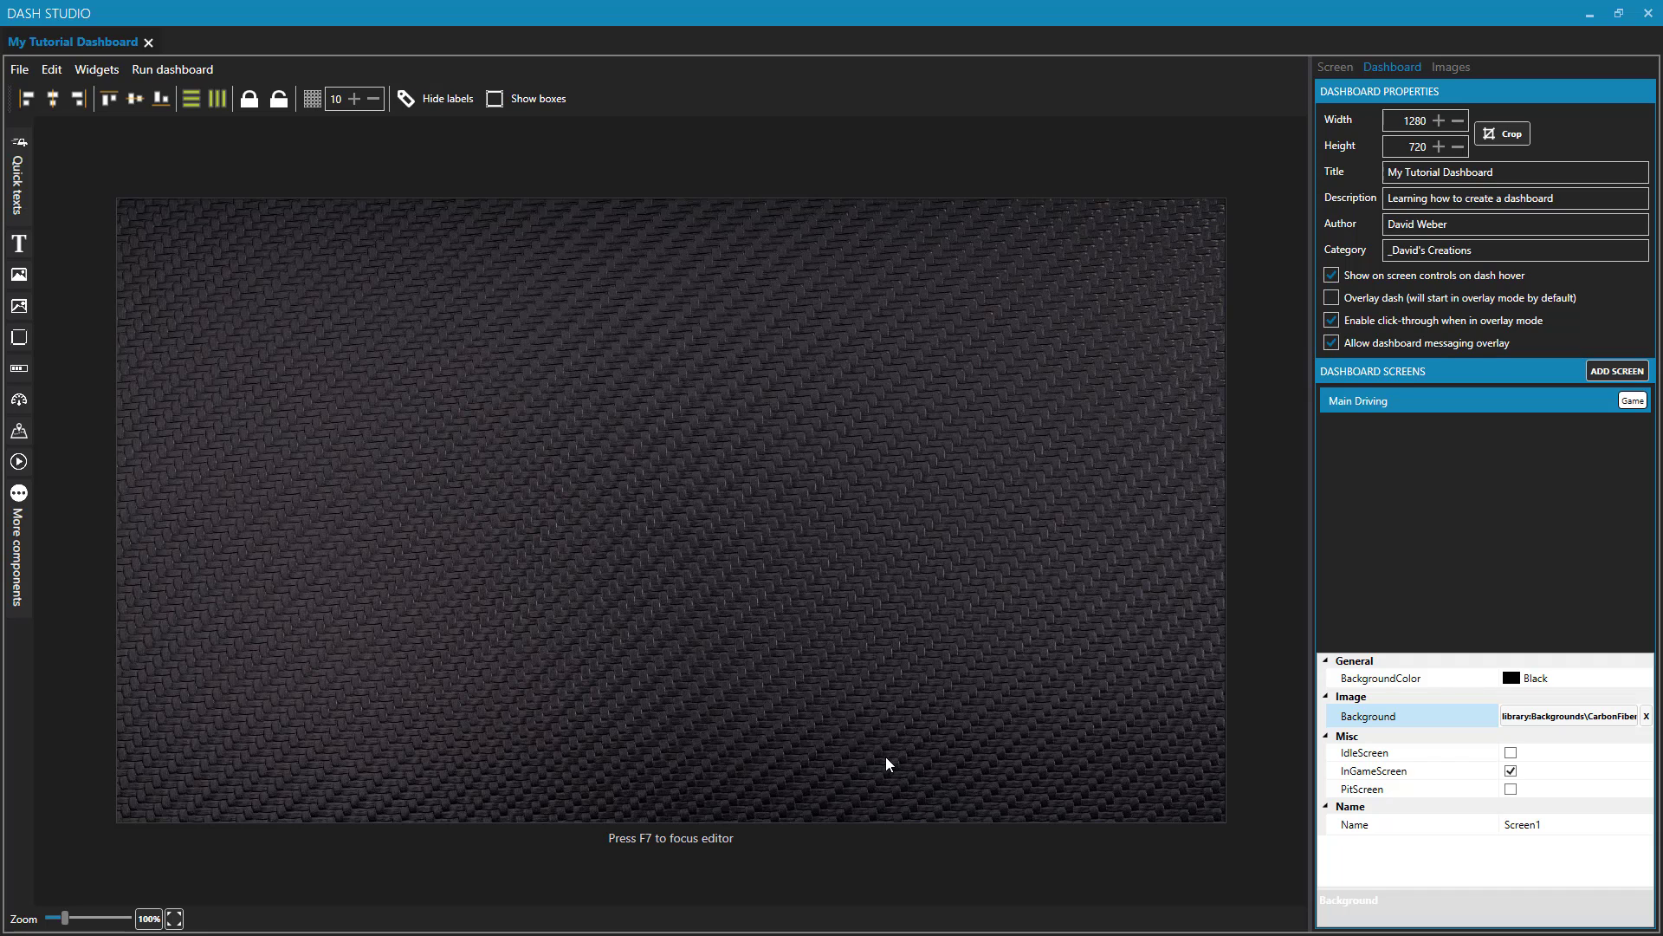
pyautogui.click(797, 621)
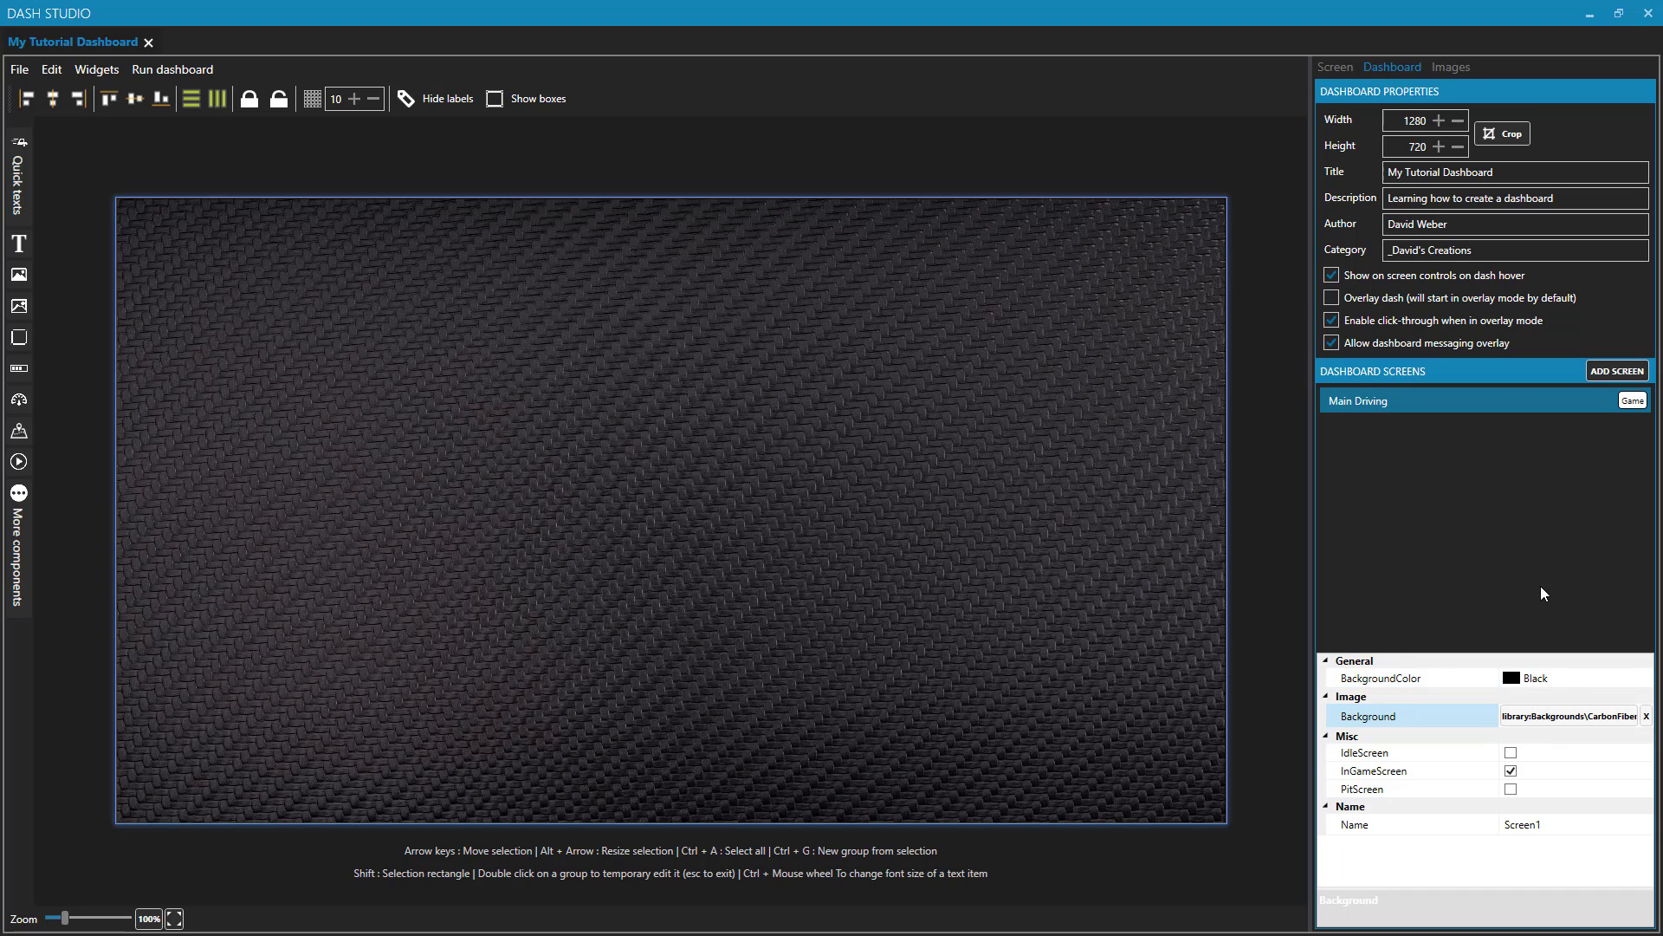
pyautogui.click(1447, 69)
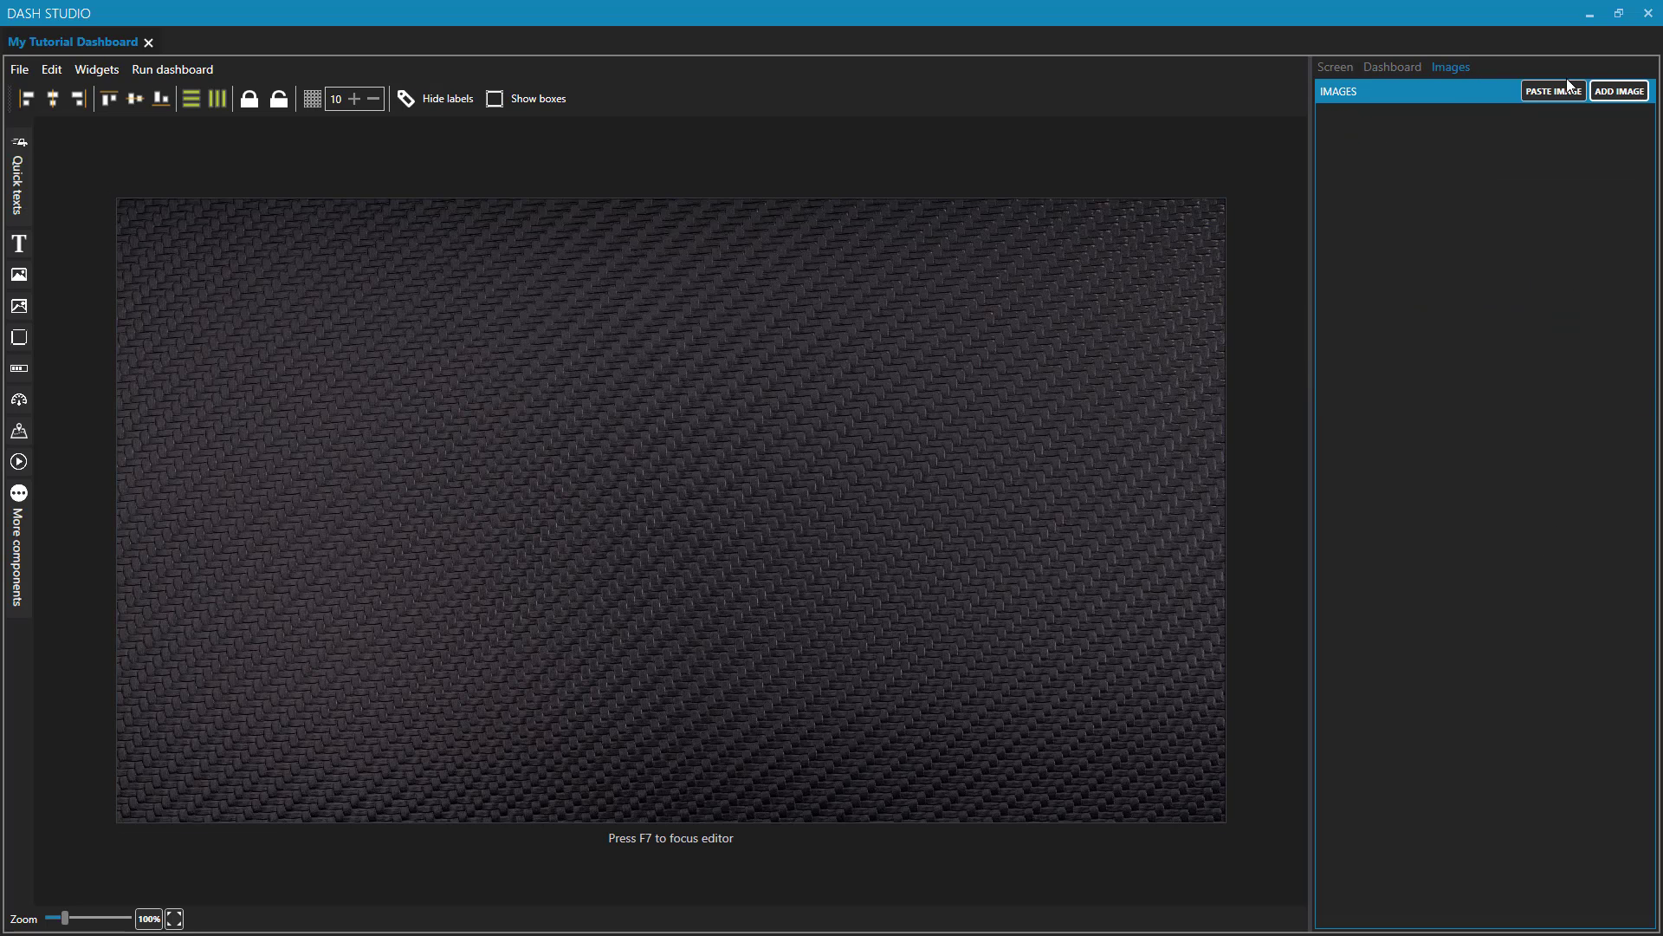